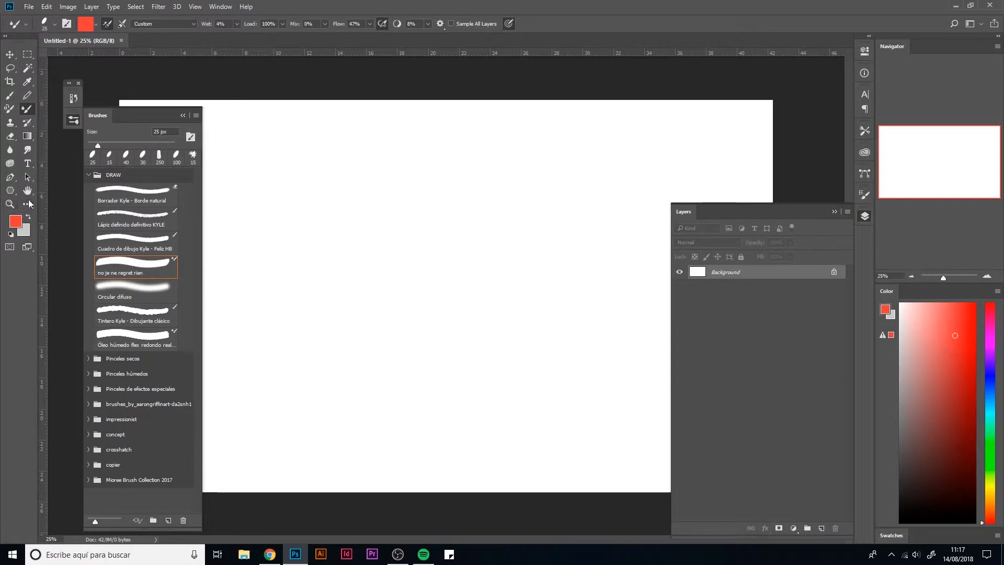
# Convert the Background into a regular layer and add an empty layer above it
pyautogui.doubleClick(27, 191)
pyautogui.doubleClick(766, 273)
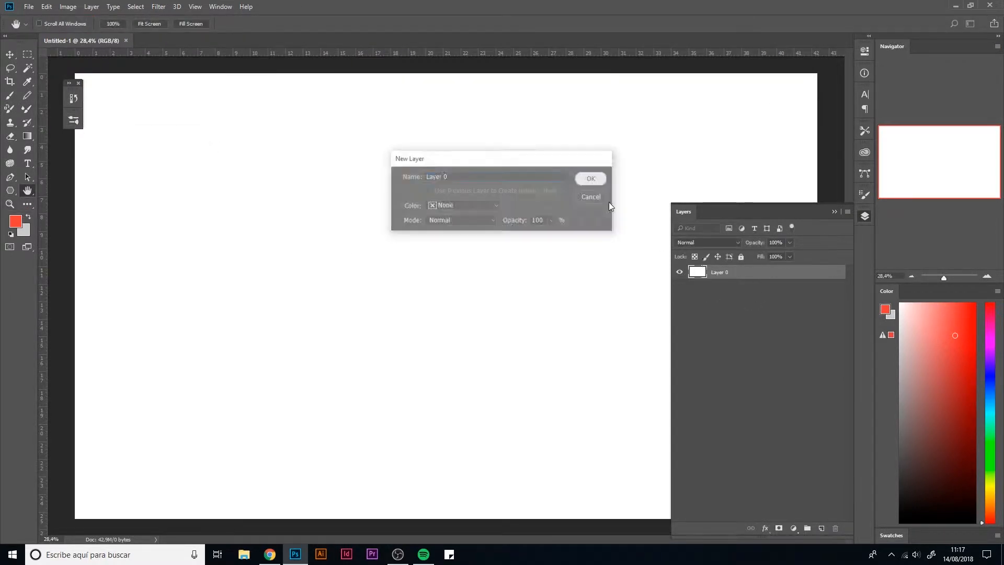
pyautogui.press('Return')
pyautogui.click(821, 528)
pyautogui.click(865, 216)
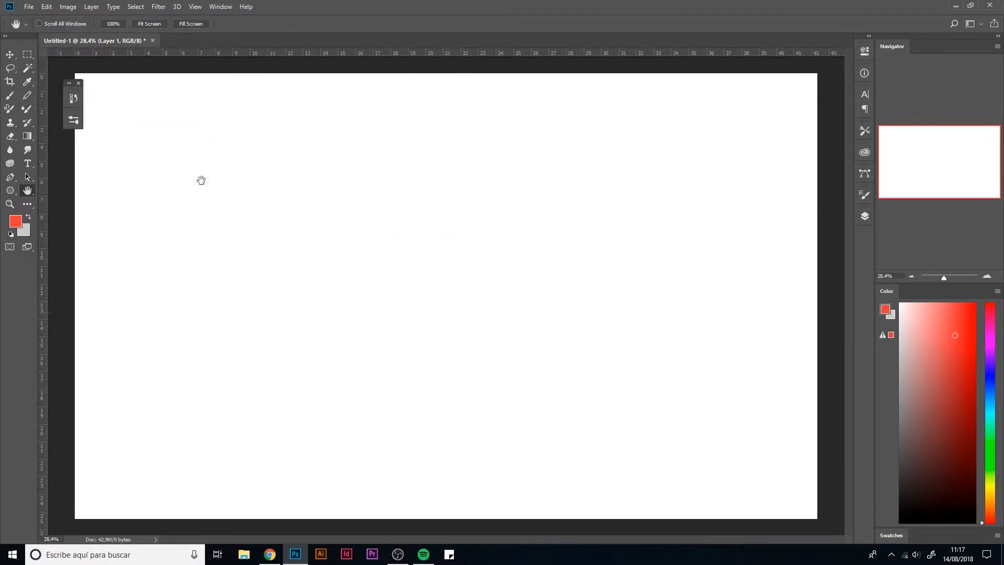
# Open the hairstyle portrait sheet and the red dress image from 8 AGOSTO > ÉPOCA VICTORIANA > refs, leaving missing profiles unmanaged
pyautogui.click(28, 6)
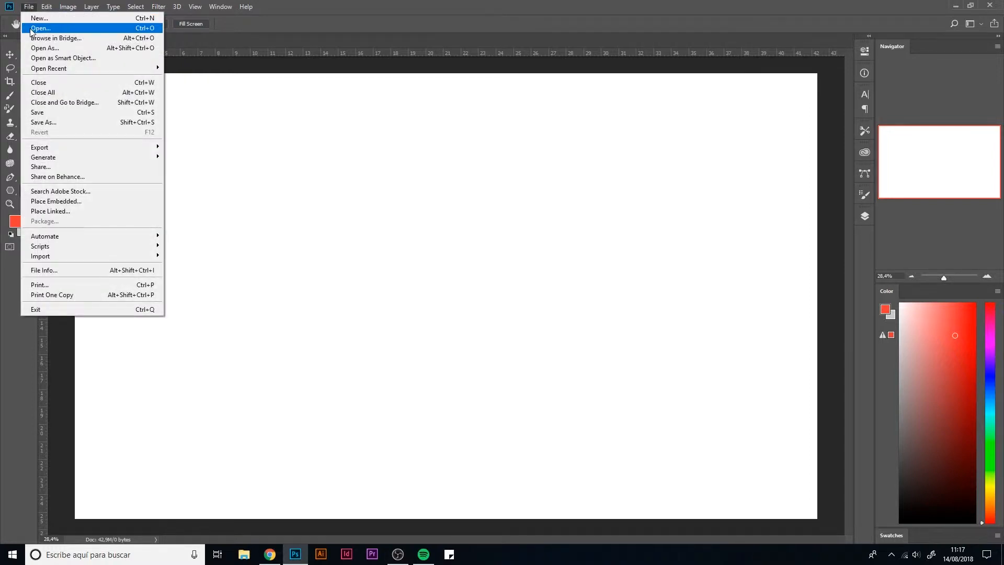
pyautogui.click(32, 27)
pyautogui.click(174, 24)
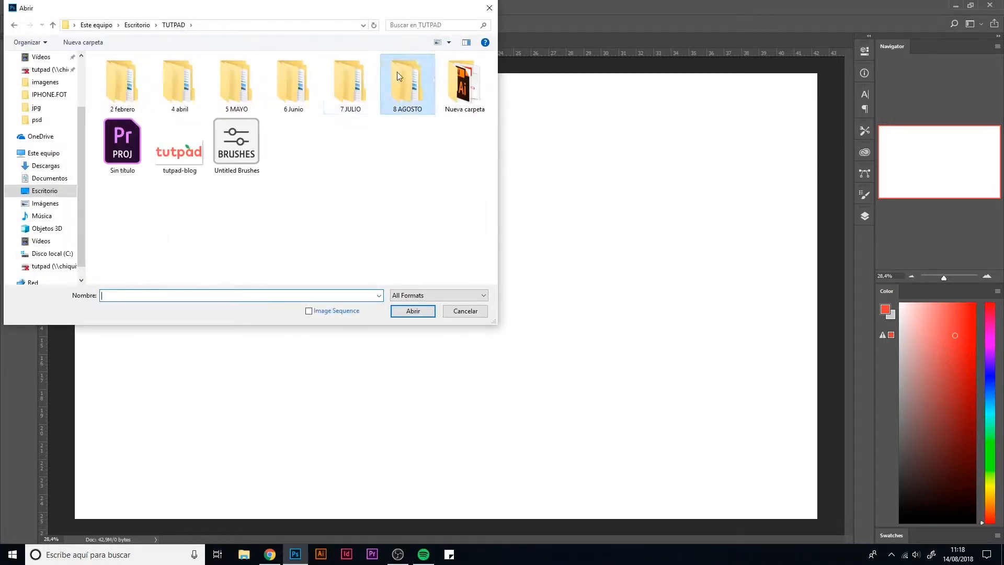
pyautogui.doubleClick(403, 84)
pyautogui.click(146, 86)
pyautogui.doubleClick(145, 83)
pyautogui.doubleClick(118, 110)
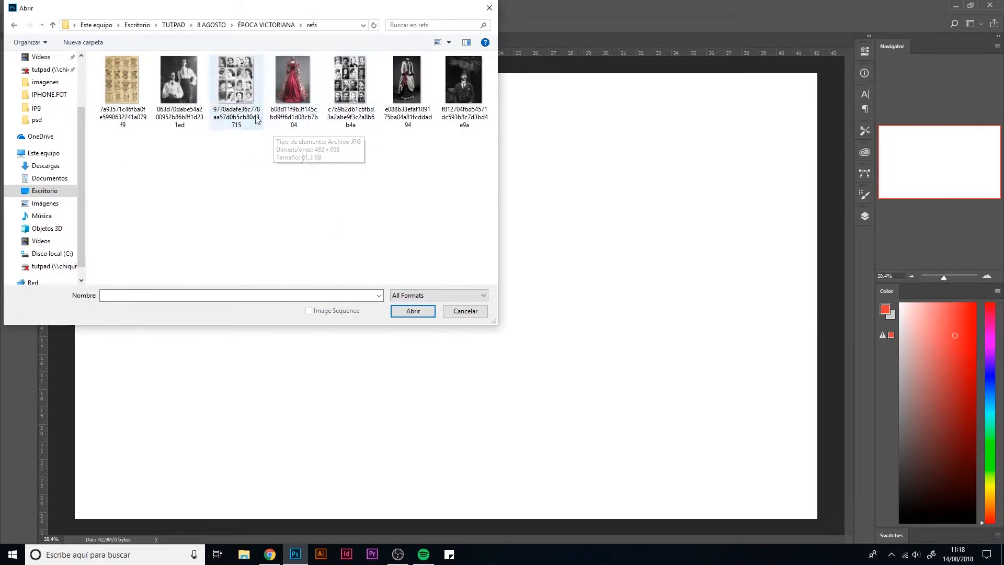
pyautogui.moveTo(301, 154); pyautogui.dragTo(253, 116)
pyautogui.click(413, 311)
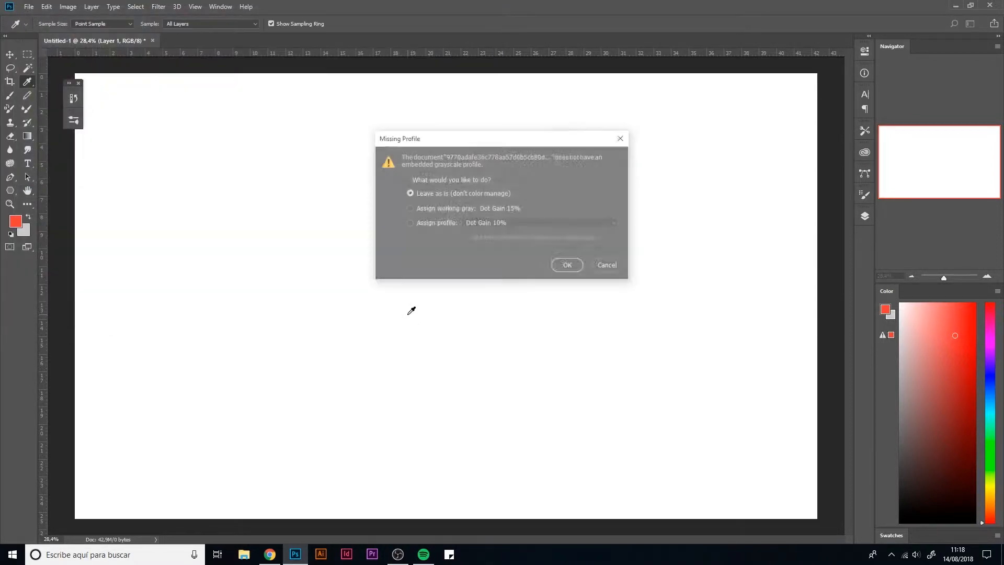
pyautogui.click(564, 264)
pyautogui.click(571, 264)
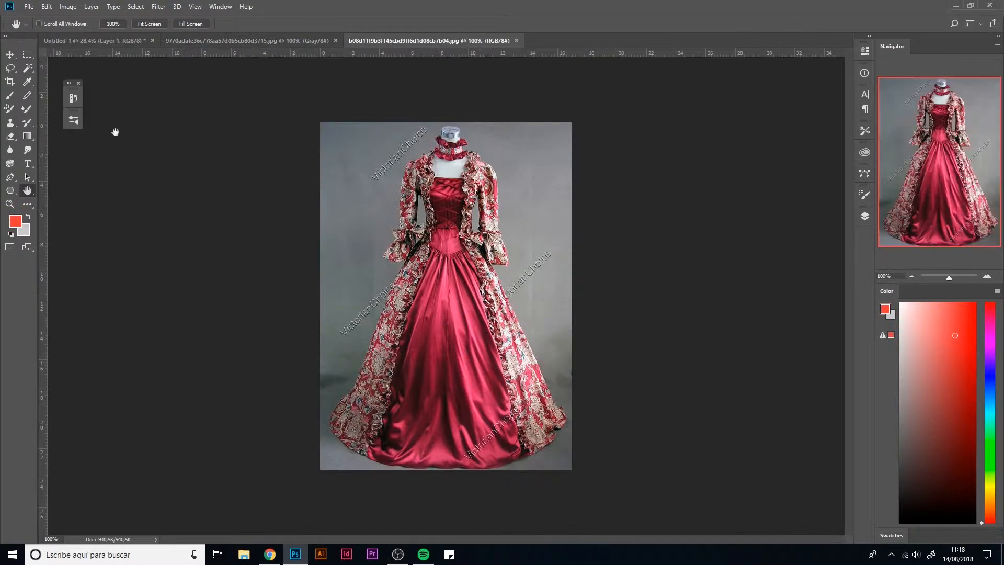
# Copy the hairstyle portrait sheet into the Untitled-1 document, enlarge it and place it on the canvas's left half
pyautogui.click(241, 40)
pyautogui.click(10, 54)
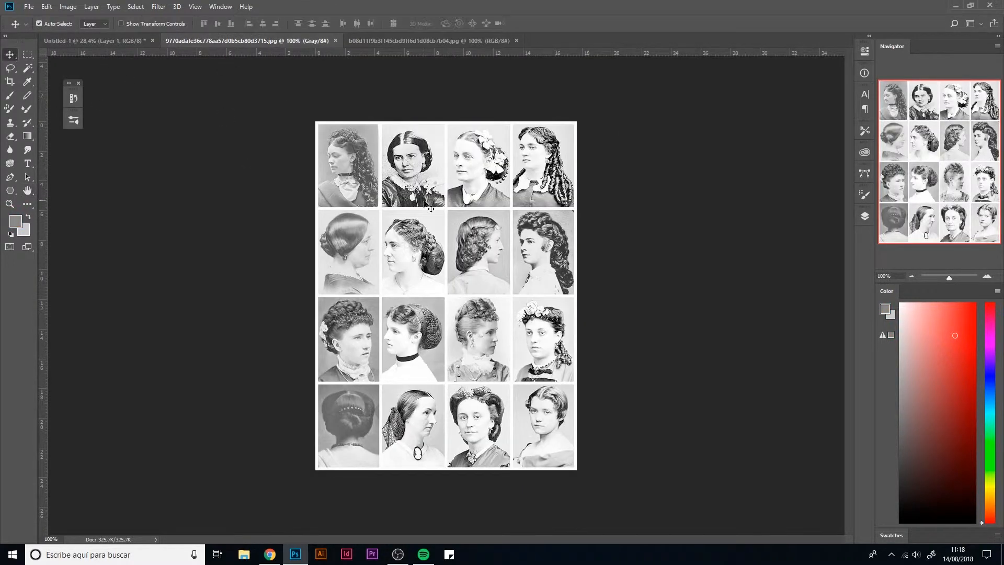
pyautogui.moveTo(426, 205); pyautogui.dragTo(231, 256)
pyautogui.hotkey('ctrl', 't')
pyautogui.moveTo(279, 294); pyautogui.dragTo(516, 470)
pyautogui.moveTo(375, 389); pyautogui.dragTo(316, 317)
pyautogui.press('Return')
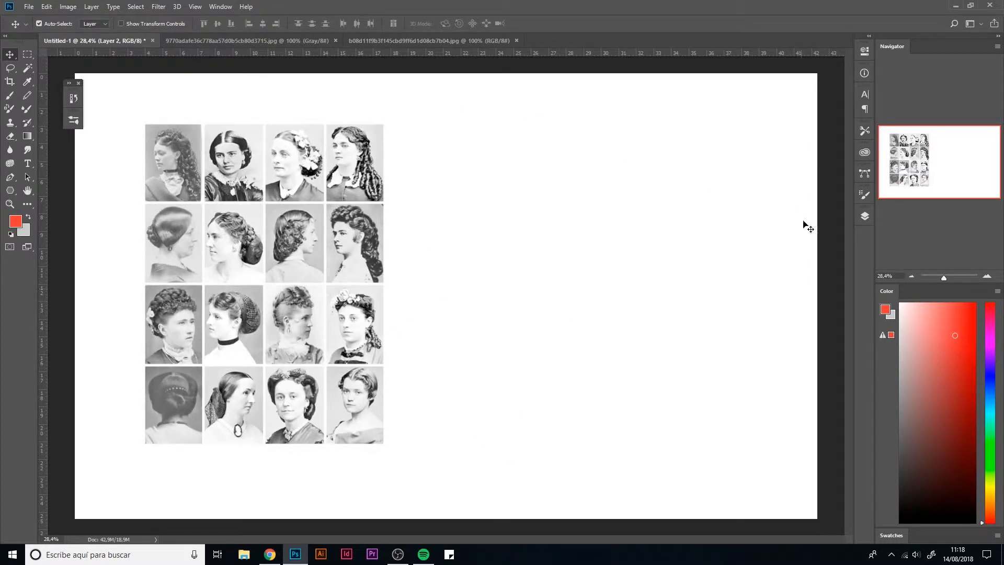
# Lock the portrait sheet's layer completely and make the empty Layer 1 active
pyautogui.click(864, 216)
pyautogui.click(891, 535)
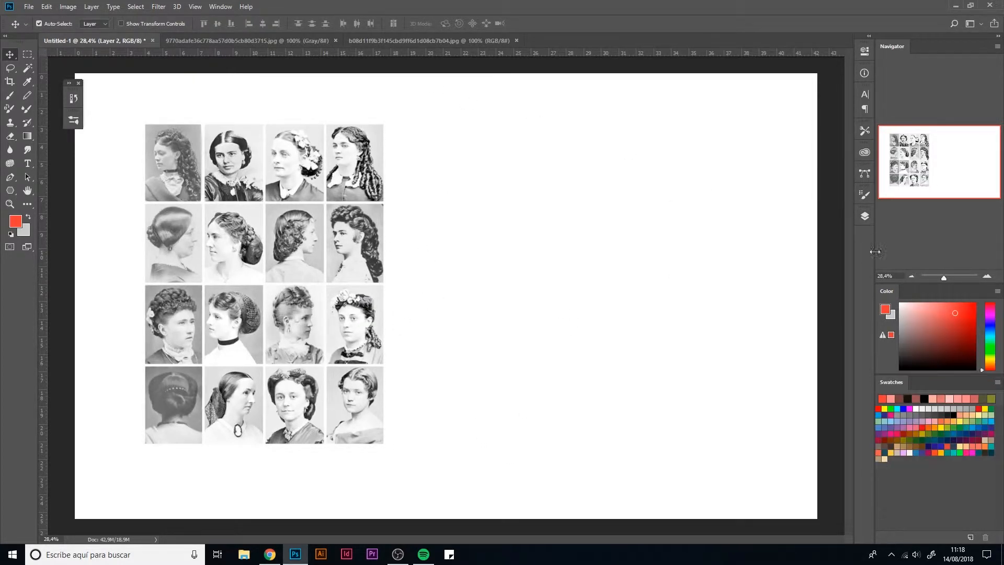
pyautogui.click(864, 216)
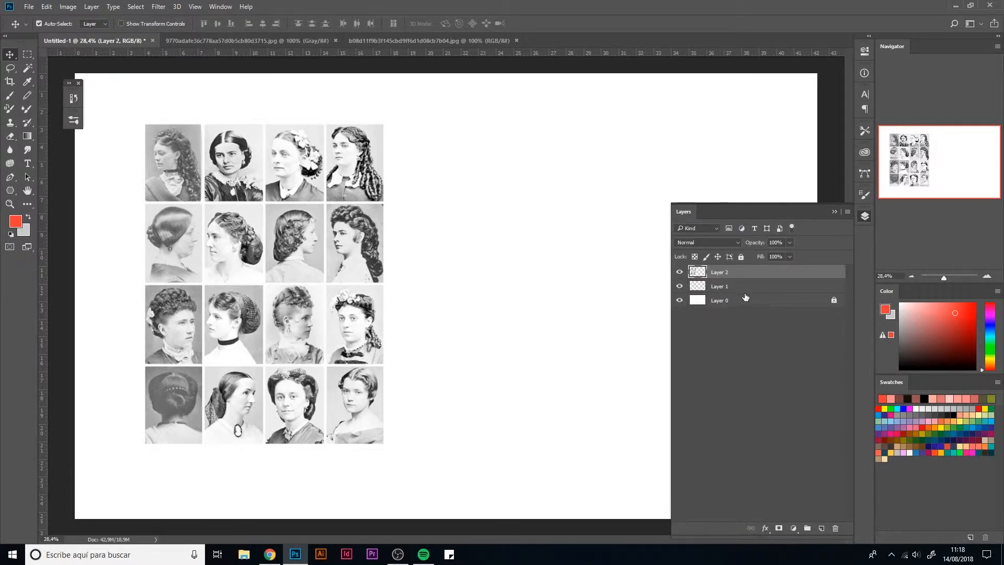
pyautogui.click(701, 287)
pyautogui.click(735, 274)
pyautogui.click(741, 257)
pyautogui.click(752, 286)
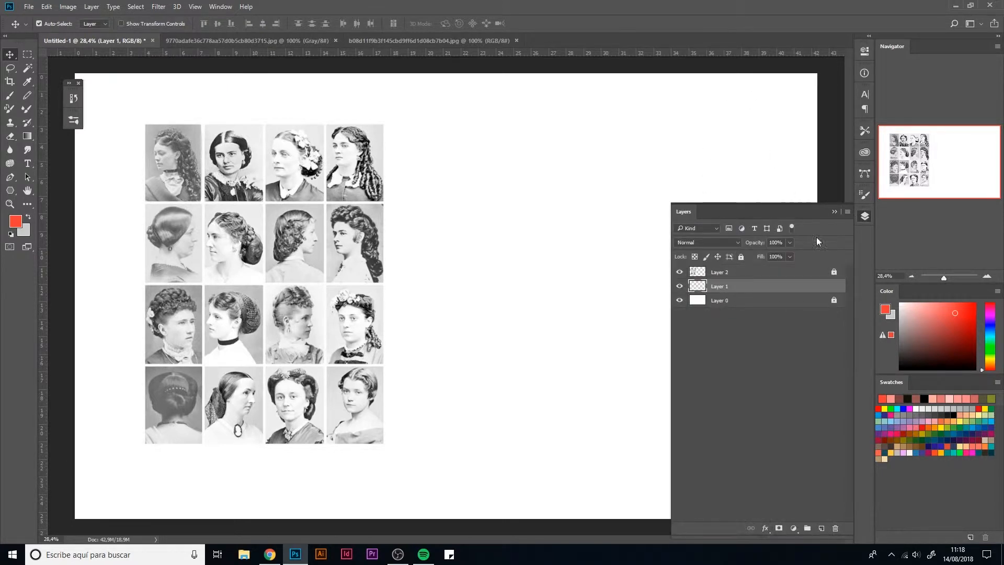
# Shrink the Navigator area, dock Layers beneath the Swatches and give the Layers area more height
pyautogui.click(834, 212)
pyautogui.moveTo(908, 287); pyautogui.dragTo(908, 180)
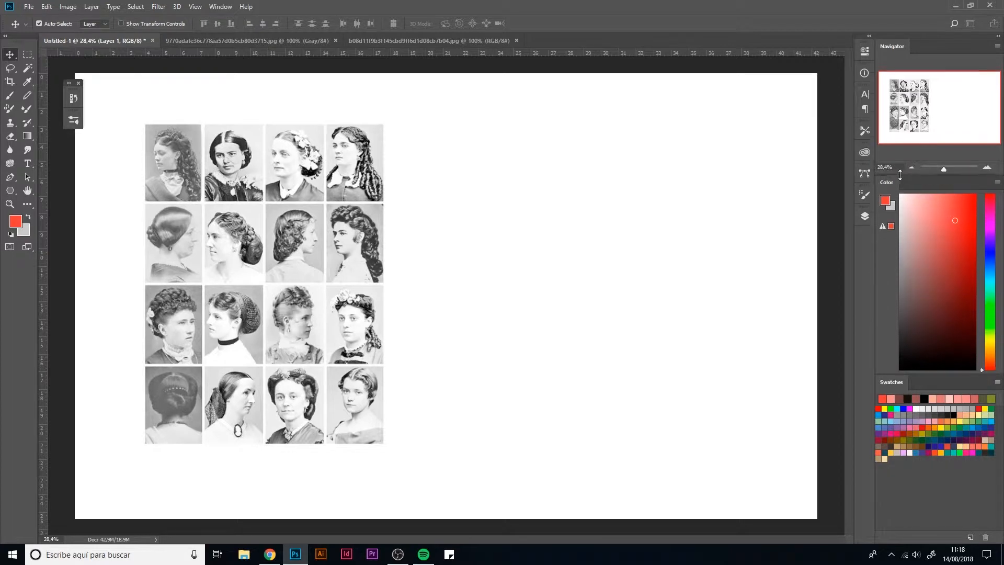
pyautogui.moveTo(865, 216); pyautogui.dragTo(890, 474)
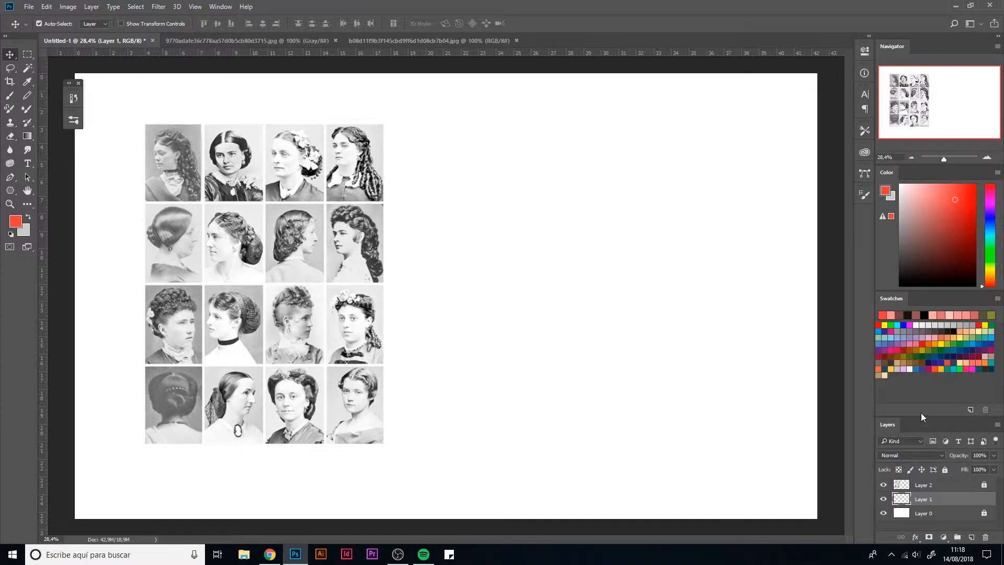
pyautogui.moveTo(921, 412); pyautogui.dragTo(924, 353)
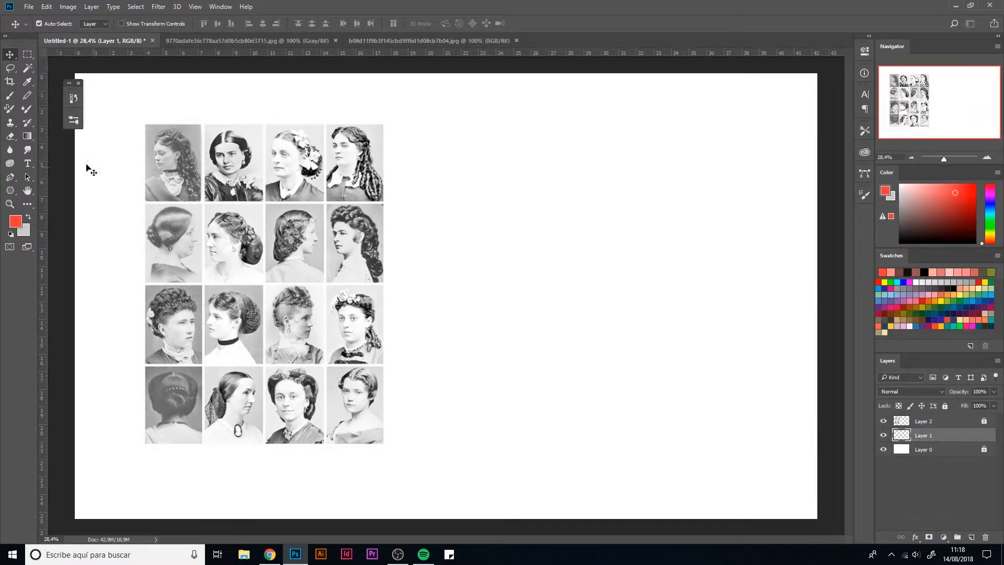
# Choose a dark grey foreground colour and the Tintero Kyle - Dibujante clásico brush preset
pyautogui.click(9, 95)
pyautogui.moveTo(916, 207); pyautogui.dragTo(861, 223)
pyautogui.click(73, 119)
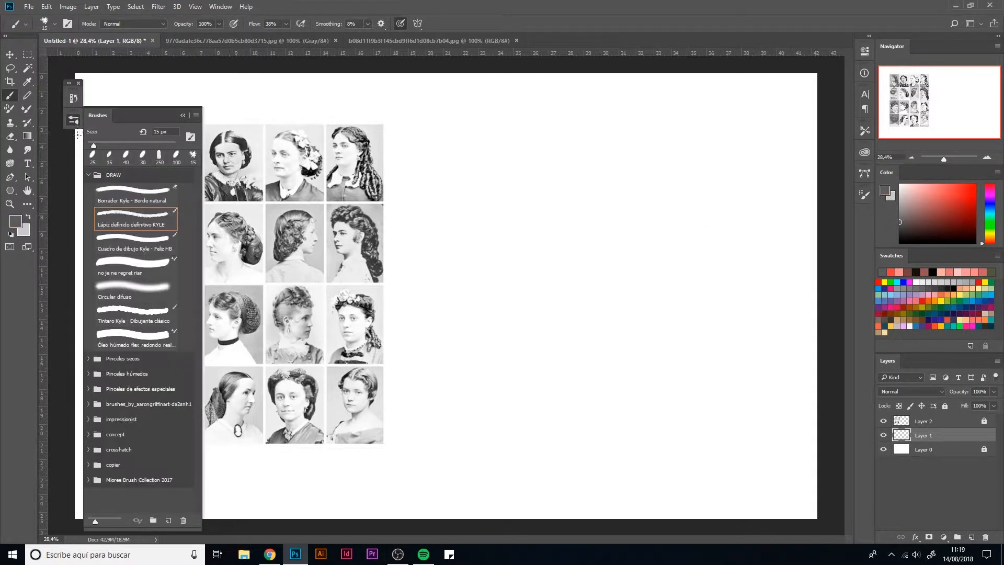
pyautogui.click(115, 311)
pyautogui.click(73, 120)
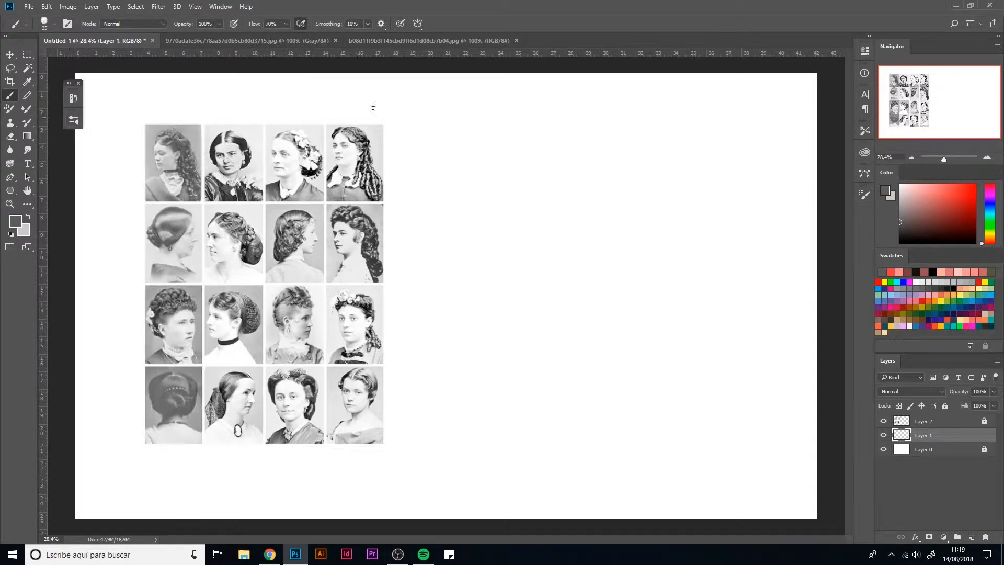
# Remove the test stroke, turn on pressure control for the brush size and set the flow to 100%
pyautogui.moveTo(531, 147)
pyautogui.mouseDown()
pyautogui.moveTo(498, 185)
pyautogui.moveTo(564, 242)
pyautogui.mouseUp()
pyautogui.hotkey('ctrl', 'z')
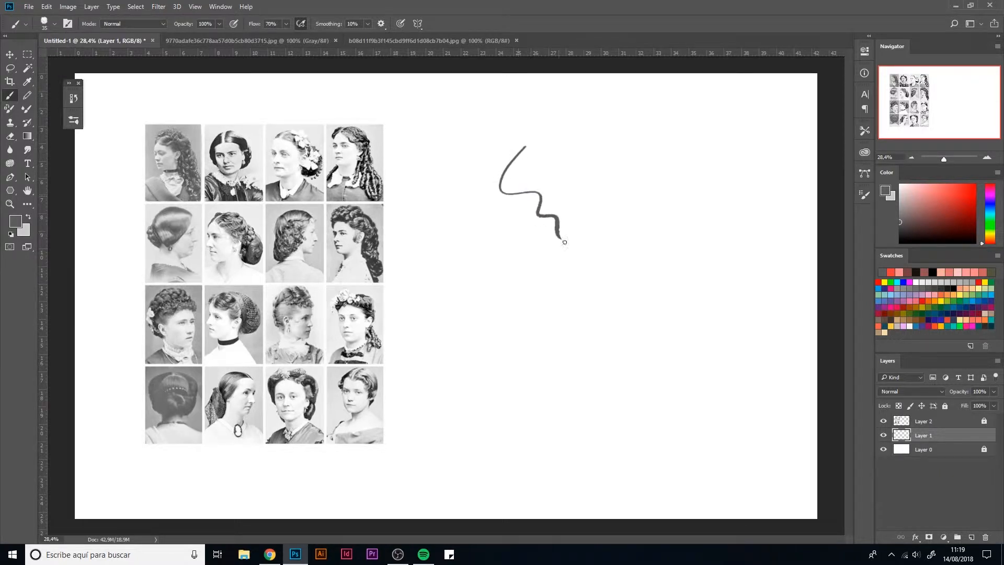
pyautogui.hotkey('ctrl', 'z')
pyautogui.click(401, 24)
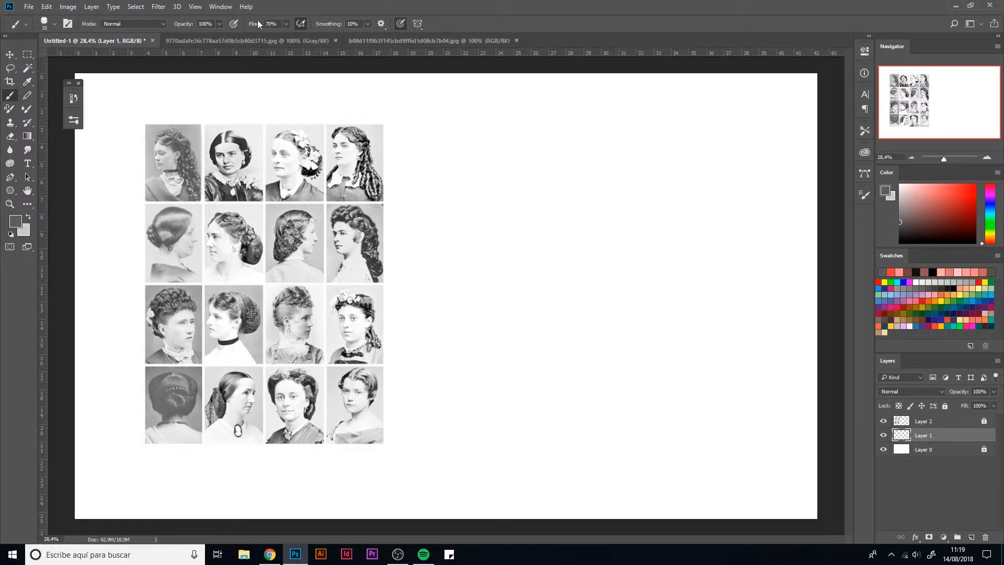
pyautogui.moveTo(255, 24); pyautogui.dragTo(293, 26)
# Reduce the brush size to 20 px, trying it with strokes on the blank area and undoing them
pyautogui.moveTo(477, 137); pyautogui.dragTo(544, 206)
pyautogui.hotkey('ctrl', 'z')
pyautogui.press('[')
pyautogui.moveTo(512, 115)
pyautogui.mouseDown()
pyautogui.moveTo(466, 153)
pyautogui.moveTo(468, 198)
pyautogui.moveTo(492, 218)
pyautogui.mouseUp()
pyautogui.hotkey('ctrl', 'alt', 'z')
pyautogui.hotkey('ctrl', 'alt', 'z')
pyautogui.hotkey('ctrl', 'alt', 'z')
# Set the brush smoothing to 20%, try it with strokes and clear the test marks from the canvas
pyautogui.moveTo(329, 26); pyautogui.dragTo(334, 27)
pyautogui.moveTo(528, 107)
pyautogui.mouseDown()
pyautogui.moveTo(481, 178)
pyautogui.moveTo(509, 157)
pyautogui.moveTo(502, 175)
pyautogui.moveTo(542, 218)
pyautogui.mouseUp()
pyautogui.hotkey('ctrl', 'z')
pyautogui.hotkey('ctrl', 'z')
pyautogui.moveTo(502, 175); pyautogui.dragTo(505, 190)
pyautogui.press('e')
pyautogui.moveTo(533, 118); pyautogui.dragTo(500, 175)
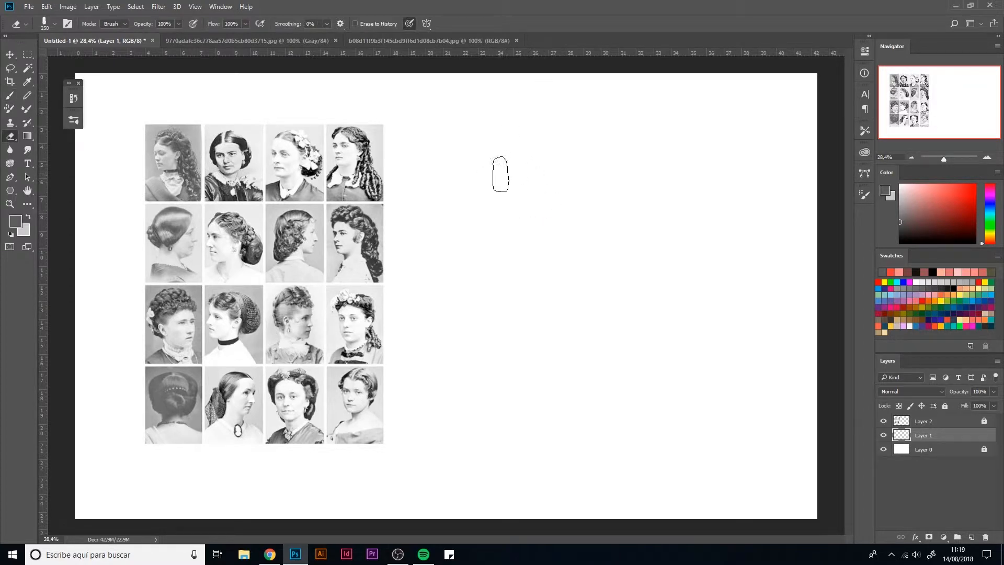
# Sketch a woman's face contour with closed eyes, nose and mouth beside the portraits, redrawing the contour as needed
pyautogui.press('b')
pyautogui.moveTo(521, 100)
pyautogui.mouseDown()
pyautogui.moveTo(492, 145)
pyautogui.moveTo(518, 199)
pyautogui.mouseUp()
pyautogui.hotkey('ctrl', 'z')
pyautogui.moveTo(529, 99)
pyautogui.mouseDown()
pyautogui.moveTo(510, 151)
pyautogui.moveTo(522, 197)
pyautogui.mouseUp()
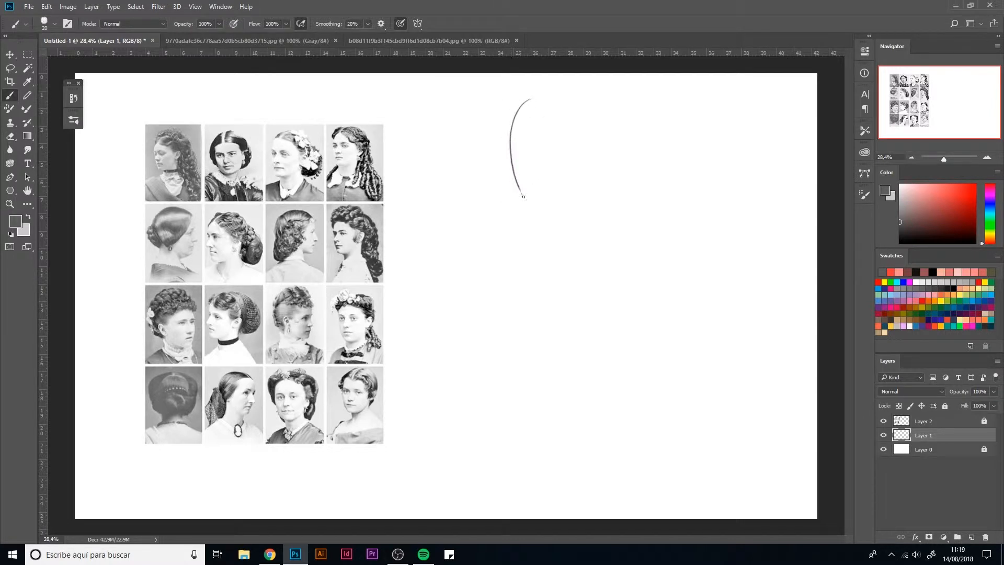
pyautogui.hotkey('ctrl', 'z')
pyautogui.moveTo(528, 102)
pyautogui.mouseDown()
pyautogui.moveTo(513, 116)
pyautogui.moveTo(510, 174)
pyautogui.moveTo(518, 203)
pyautogui.moveTo(550, 209)
pyautogui.mouseUp()
pyautogui.hotkey('ctrl', 'z')
pyautogui.moveTo(515, 119)
pyautogui.mouseDown()
pyautogui.moveTo(506, 182)
pyautogui.moveTo(539, 220)
pyautogui.mouseUp()
pyautogui.moveTo(517, 170)
pyautogui.mouseDown()
pyautogui.moveTo(516, 197)
pyautogui.moveTo(547, 173)
pyautogui.mouseUp()
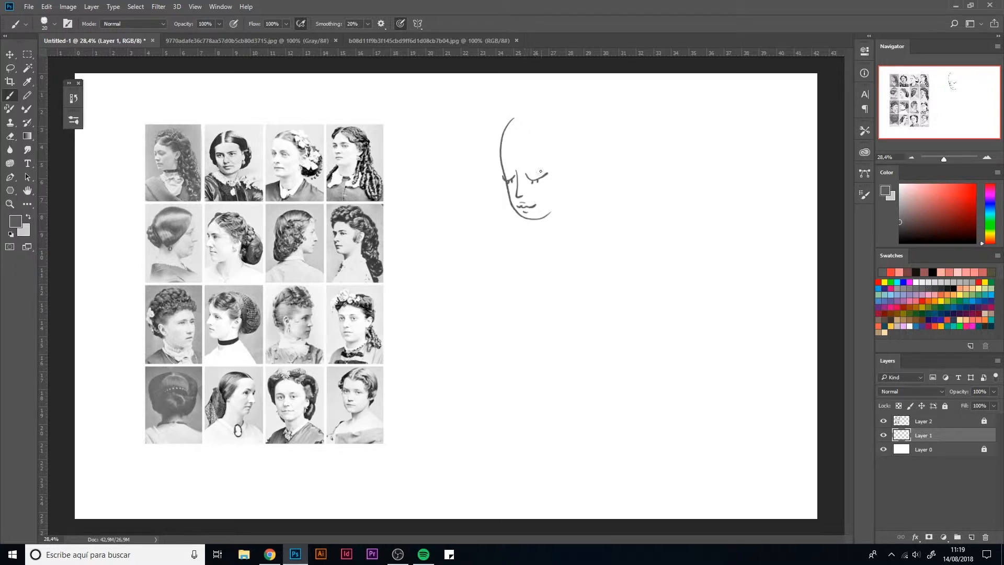
# Complete the bald head sketch with the skull outline, ear, neck, shoulders and eyebrows, undoing faulty strokes
pyautogui.moveTo(515, 138); pyautogui.dragTo(542, 157)
pyautogui.hotkey('ctrl', 'z')
pyautogui.moveTo(513, 119)
pyautogui.mouseDown()
pyautogui.moveTo(562, 116)
pyautogui.moveTo(582, 144)
pyautogui.moveTo(572, 174)
pyautogui.moveTo(518, 116)
pyautogui.moveTo(586, 159)
pyautogui.moveTo(570, 192)
pyautogui.moveTo(571, 176)
pyautogui.moveTo(559, 188)
pyautogui.moveTo(570, 199)
pyautogui.moveTo(493, 262)
pyautogui.moveTo(524, 279)
pyautogui.moveTo(574, 246)
pyautogui.mouseUp()
pyautogui.hotkey('ctrl', 'z')
pyautogui.hotkey('ctrl', 'z')
pyautogui.hotkey('ctrl', 'z')
pyautogui.hotkey('ctrl', 'z')
pyautogui.hotkey('ctrl', 'z')
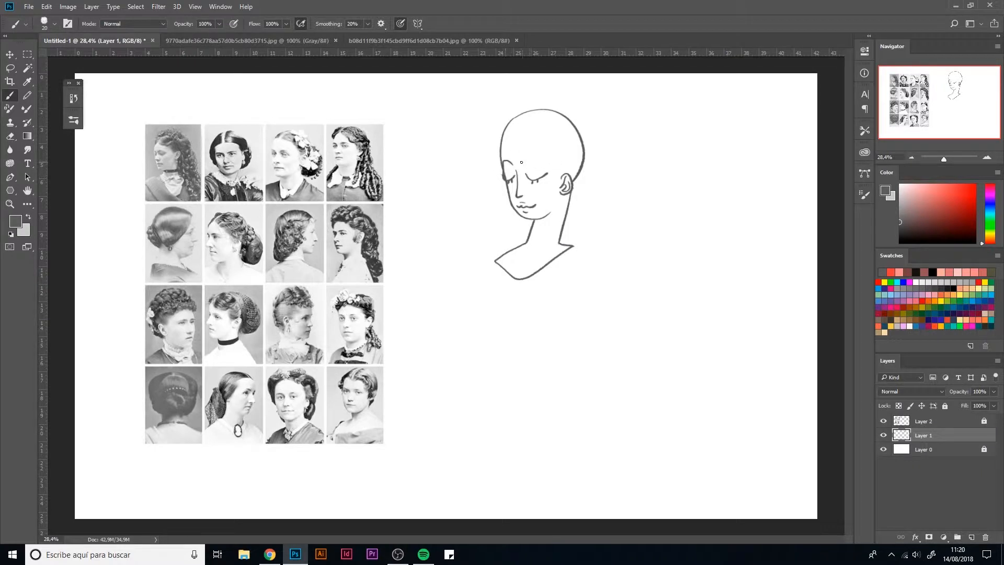
pyautogui.moveTo(521, 162); pyautogui.dragTo(543, 161)
# Move the head sketch closer to the portraits and place a duplicate of it on a new layer to its right
pyautogui.press('l')
pyautogui.moveTo(628, 267)
pyautogui.mouseDown()
pyautogui.moveTo(584, 71)
pyautogui.moveTo(627, 266)
pyautogui.mouseUp()
pyautogui.hotkey('ctrl', 't')
pyautogui.moveTo(563, 253)
pyautogui.mouseDown()
pyautogui.moveTo(532, 244)
pyautogui.moveTo(639, 219)
pyautogui.mouseUp()
pyautogui.press('Return')
pyautogui.hotkey('ctrl', 'j')
pyautogui.hotkey('ctrl', 't')
pyautogui.press('Return')
pyautogui.moveTo(682, 276)
pyautogui.mouseDown()
pyautogui.moveTo(460, 312)
pyautogui.moveTo(447, 99)
pyautogui.mouseUp()
pyautogui.hotkey('ctrl', 'd')
# Duplicate the second head and place the copy to its right as a third head in the row
pyautogui.hotkey('ctrl', 'f')
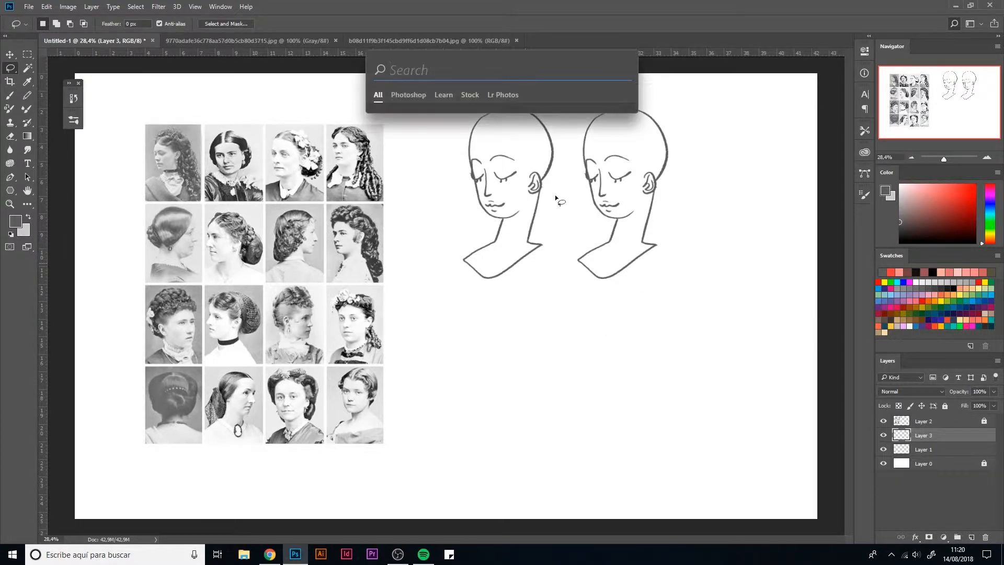
pyautogui.press('Escape')
pyautogui.hotkey('ctrl', 'j')
pyautogui.hotkey('ctrl', 'j')
pyautogui.hotkey('ctrl', 't')
pyautogui.moveTo(610, 244); pyautogui.dragTo(726, 244)
pyautogui.press('Return')
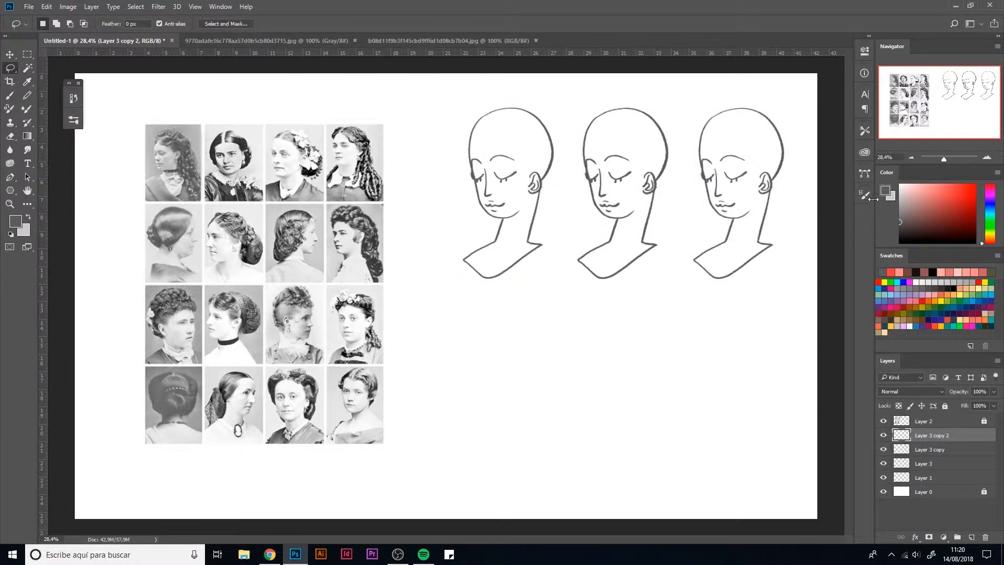
# Merge all the head layers into a single layer
pyautogui.click(925, 448)
pyautogui.click(922, 478)
pyautogui.keyDown('shift'); pyautogui.click(922, 439); pyautogui.keyUp('shift')
pyautogui.hotkey('ctrl', 'e')
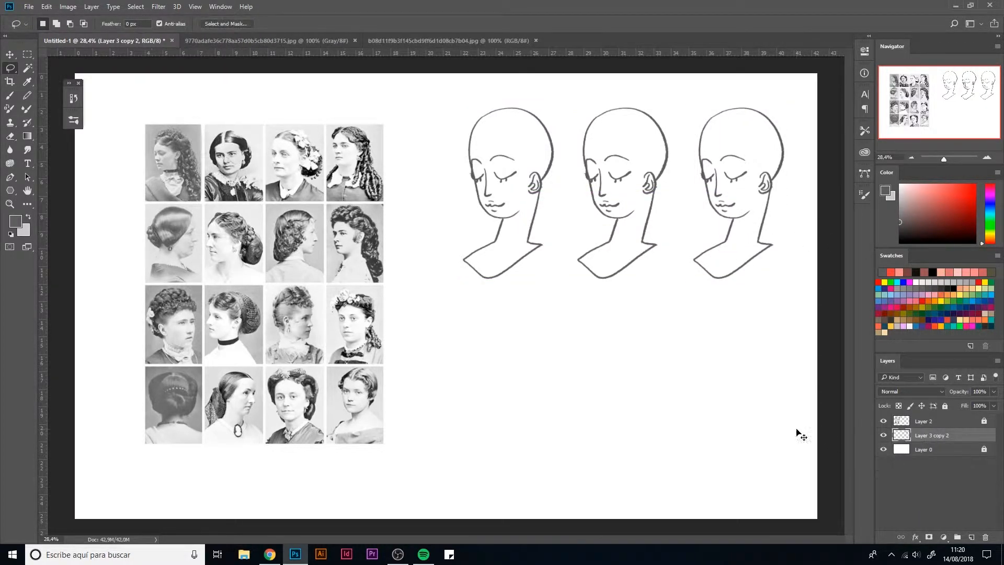
# Duplicate the row of three heads below the first one and shift both rows left toward the portraits
pyautogui.hotkey('ctrl', 'j')
pyautogui.hotkey('ctrl', 't')
pyautogui.moveTo(607, 204); pyautogui.dragTo(630, 389)
pyautogui.press('Return')
pyautogui.keyDown('shift'); pyautogui.click(938, 451); pyautogui.keyUp('shift')
pyautogui.hotkey('ctrl', 't')
pyautogui.press('Return')
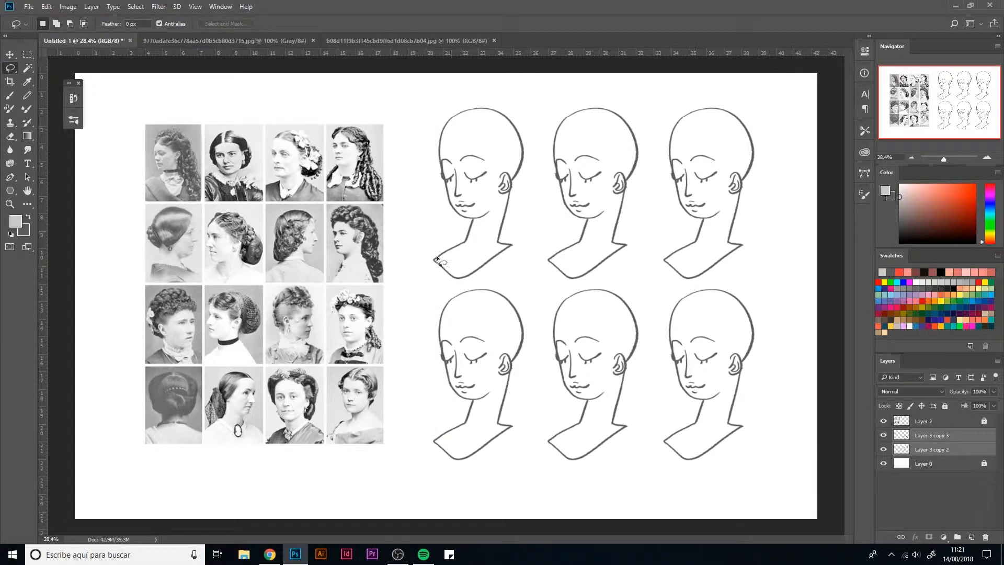
# Nudge both rows of heads slightly upward and lower the bottom row to widen the gap between them
pyautogui.press('v')
pyautogui.moveTo(630, 355); pyautogui.dragTo(631, 352)
pyautogui.click(746, 358)
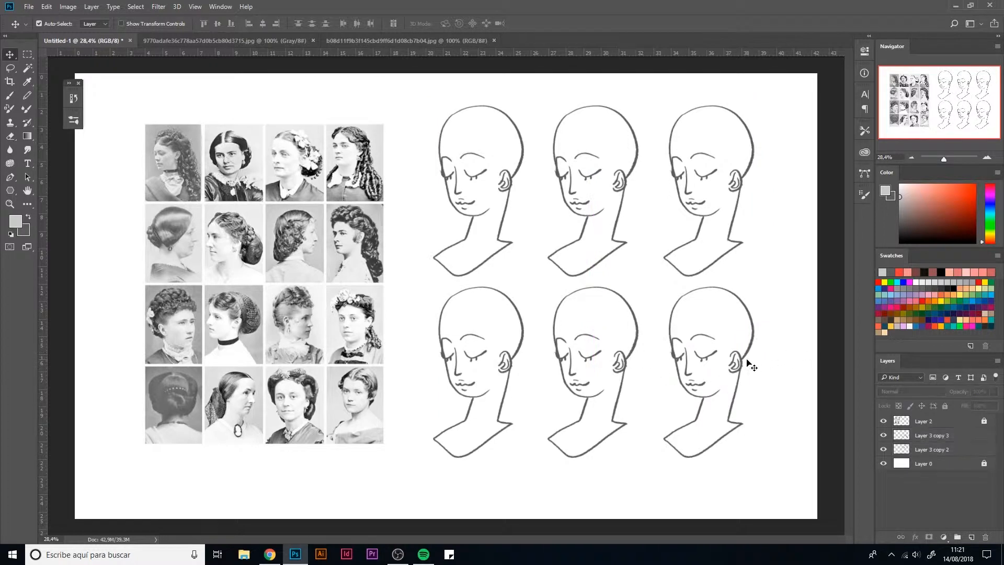
pyautogui.moveTo(744, 353); pyautogui.dragTo(740, 376)
pyautogui.click(789, 298)
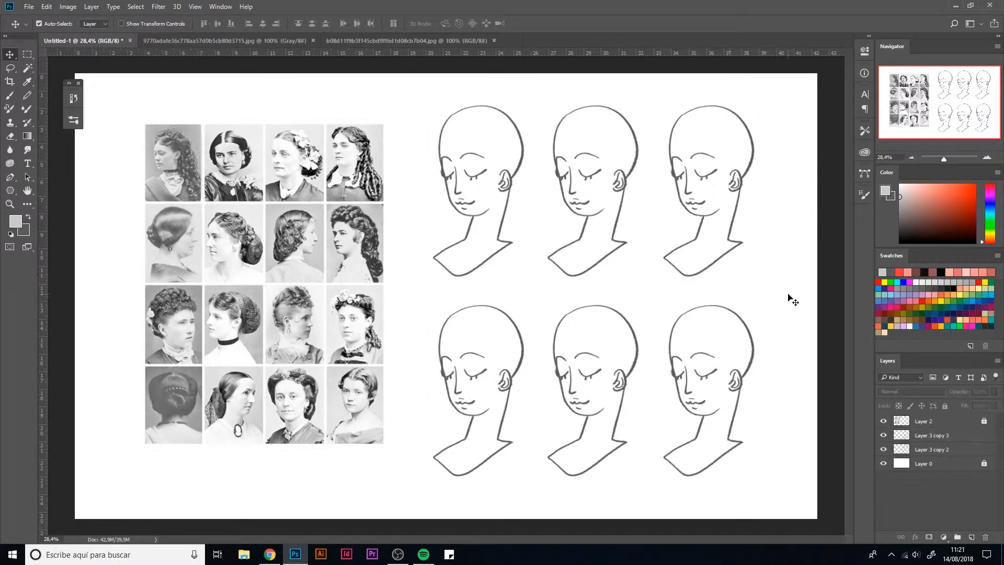
# Lower the opacity of both head layers to 35% and put them in a group
pyautogui.click(933, 435)
pyautogui.keyDown('shift'); pyautogui.click(934, 449); pyautogui.keyUp('shift')
pyautogui.click(994, 391)
pyautogui.moveTo(995, 404); pyautogui.dragTo(963, 404)
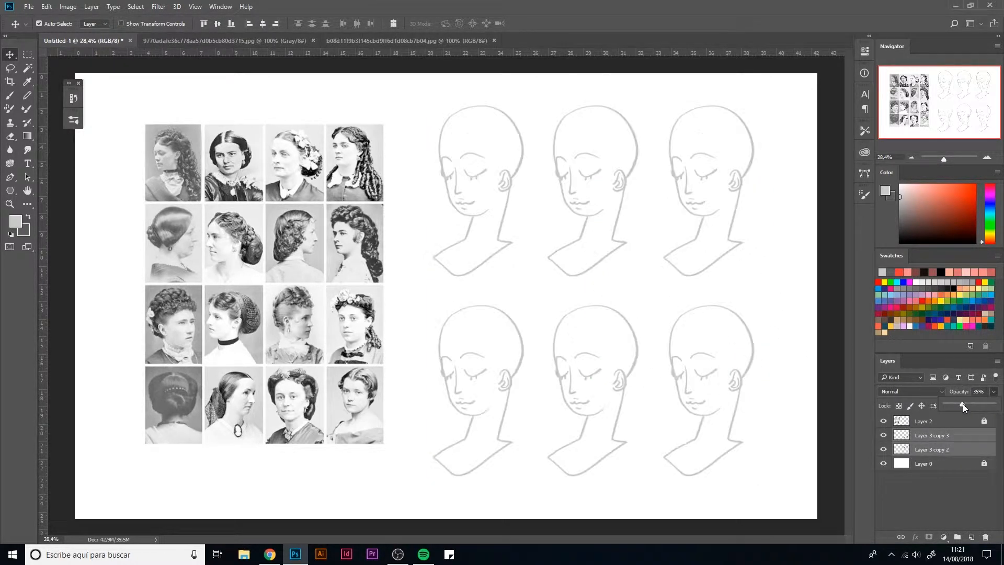
pyautogui.click(958, 537)
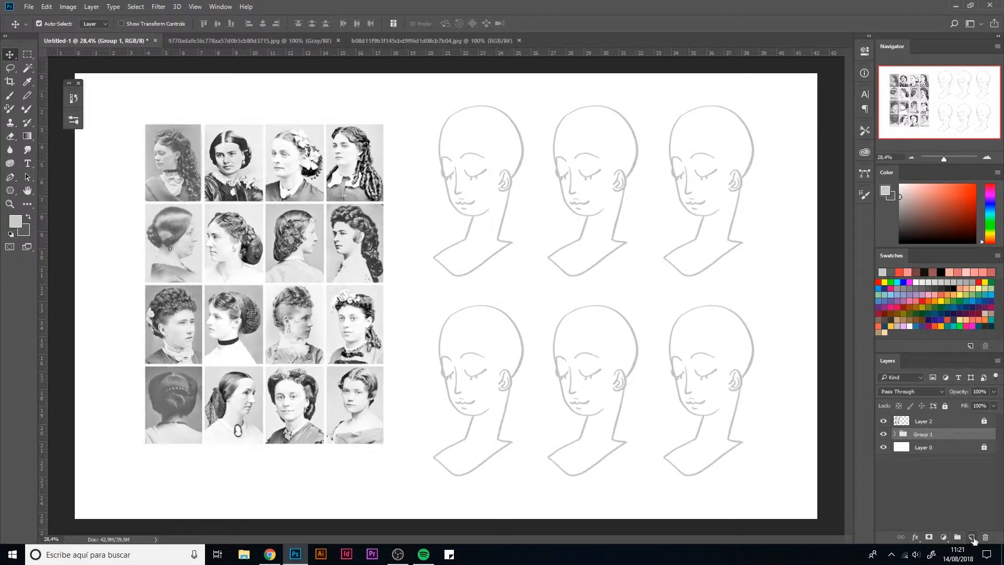
# Add a new layer above the group and draw the front hair strands in dark grey on the upper-left head
pyautogui.click(972, 537)
pyautogui.press('b')
pyautogui.click(29, 216)
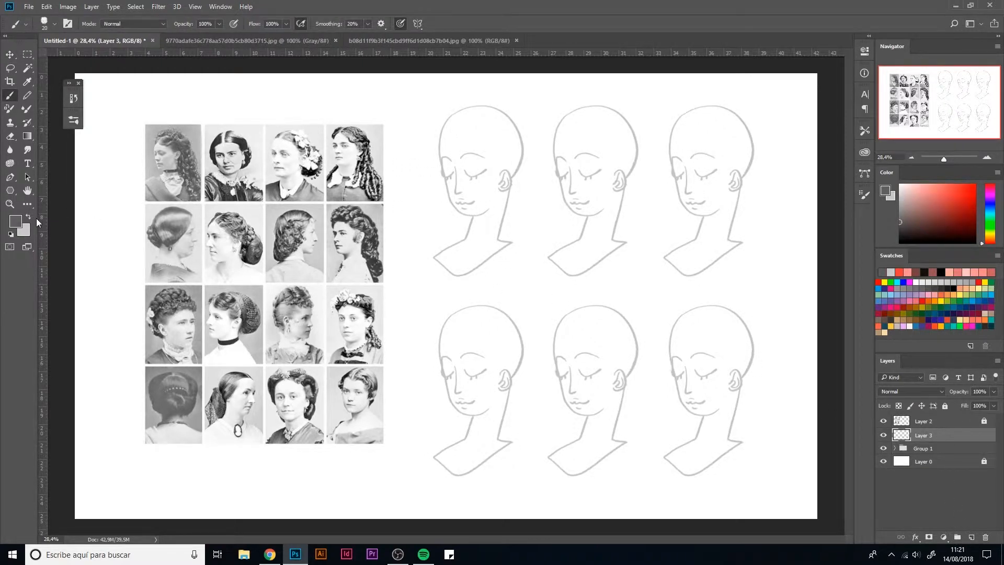
pyautogui.moveTo(468, 130)
pyautogui.mouseDown()
pyautogui.moveTo(488, 135)
pyautogui.moveTo(456, 120)
pyautogui.moveTo(463, 133)
pyautogui.moveTo(458, 121)
pyautogui.mouseUp()
pyautogui.hotkey('ctrl', 'z')
pyautogui.moveTo(475, 113)
pyautogui.mouseDown()
pyautogui.moveTo(499, 130)
pyautogui.moveTo(510, 165)
pyautogui.mouseUp()
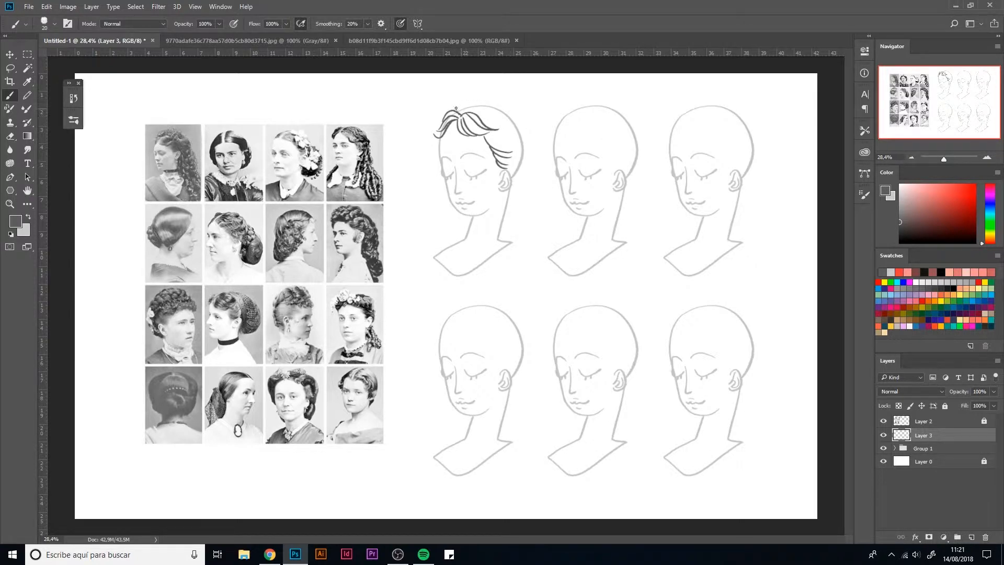
# Draw the raised crown hair and long wavy curls falling over both shoulders of the upper-left head
pyautogui.moveTo(467, 104)
pyautogui.mouseDown()
pyautogui.moveTo(506, 99)
pyautogui.moveTo(515, 124)
pyautogui.moveTo(494, 132)
pyautogui.moveTo(520, 141)
pyautogui.mouseUp()
pyautogui.moveTo(510, 180)
pyautogui.mouseDown()
pyautogui.moveTo(508, 210)
pyautogui.moveTo(519, 207)
pyautogui.moveTo(517, 142)
pyautogui.moveTo(530, 167)
pyautogui.moveTo(535, 153)
pyautogui.moveTo(520, 144)
pyautogui.moveTo(537, 182)
pyautogui.mouseUp()
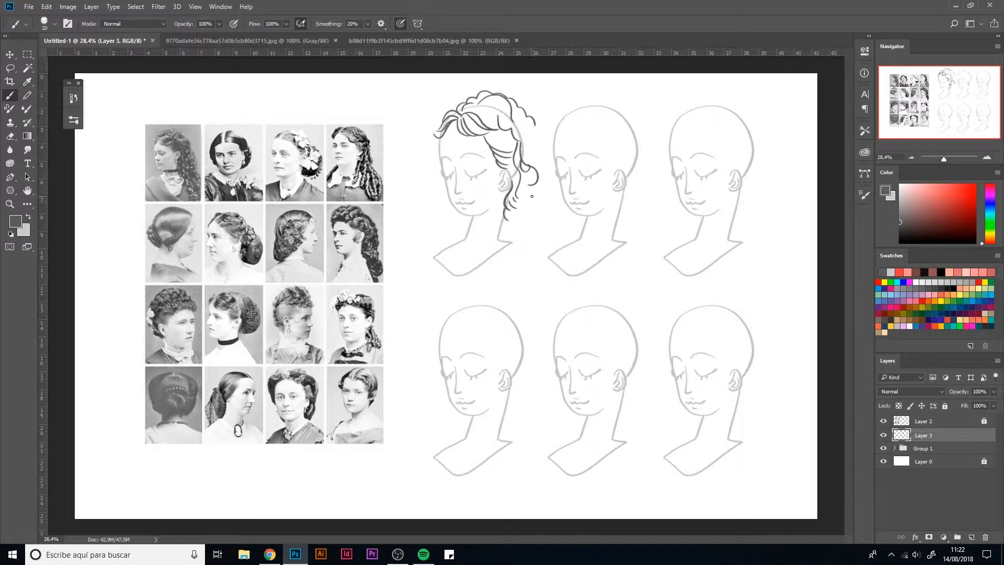
pyautogui.hotkey('ctrl', 'z')
pyautogui.moveTo(452, 222)
pyautogui.mouseDown()
pyautogui.moveTo(443, 255)
pyautogui.moveTo(458, 230)
pyautogui.moveTo(451, 249)
pyautogui.moveTo(503, 225)
pyautogui.moveTo(516, 262)
pyautogui.mouseUp()
pyautogui.moveTo(510, 221)
pyautogui.mouseDown()
pyautogui.moveTo(527, 254)
pyautogui.moveTo(536, 248)
pyautogui.moveTo(527, 222)
pyautogui.moveTo(540, 239)
pyautogui.moveTo(549, 233)
pyautogui.moveTo(551, 206)
pyautogui.moveTo(529, 175)
pyautogui.moveTo(553, 198)
pyautogui.moveTo(544, 220)
pyautogui.mouseUp()
pyautogui.moveTo(523, 155)
pyautogui.mouseDown()
pyautogui.moveTo(548, 174)
pyautogui.moveTo(544, 161)
pyautogui.mouseUp()
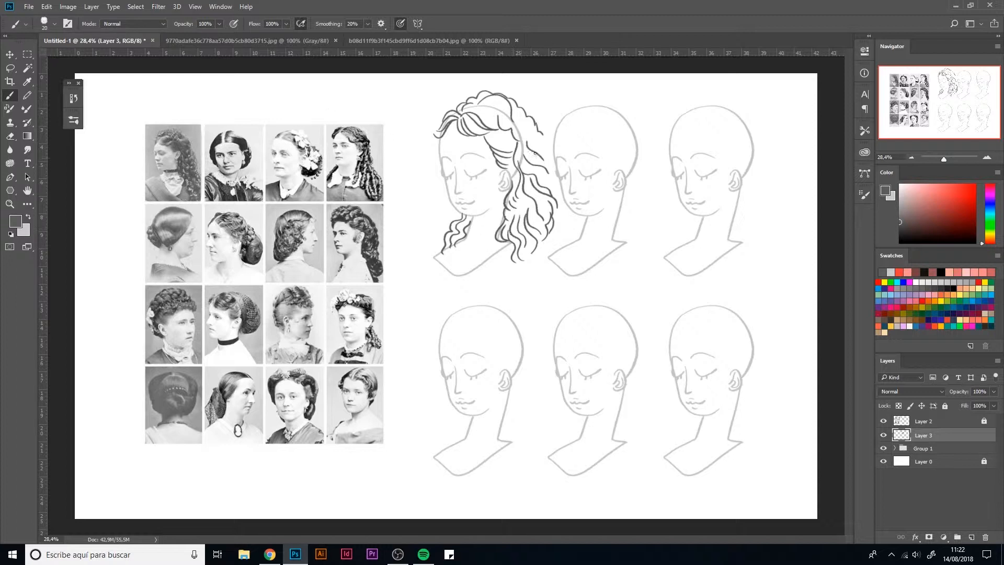
# Draw a parted hairstyle swept back into a low side bun on the upper-middle head, with a small parting diagram above the reference portraits
pyautogui.moveTo(596, 106)
pyautogui.mouseDown()
pyautogui.moveTo(576, 130)
pyautogui.moveTo(624, 145)
pyautogui.moveTo(636, 137)
pyautogui.mouseUp()
pyautogui.moveTo(588, 107)
pyautogui.mouseDown()
pyautogui.moveTo(552, 135)
pyautogui.moveTo(577, 109)
pyautogui.mouseUp()
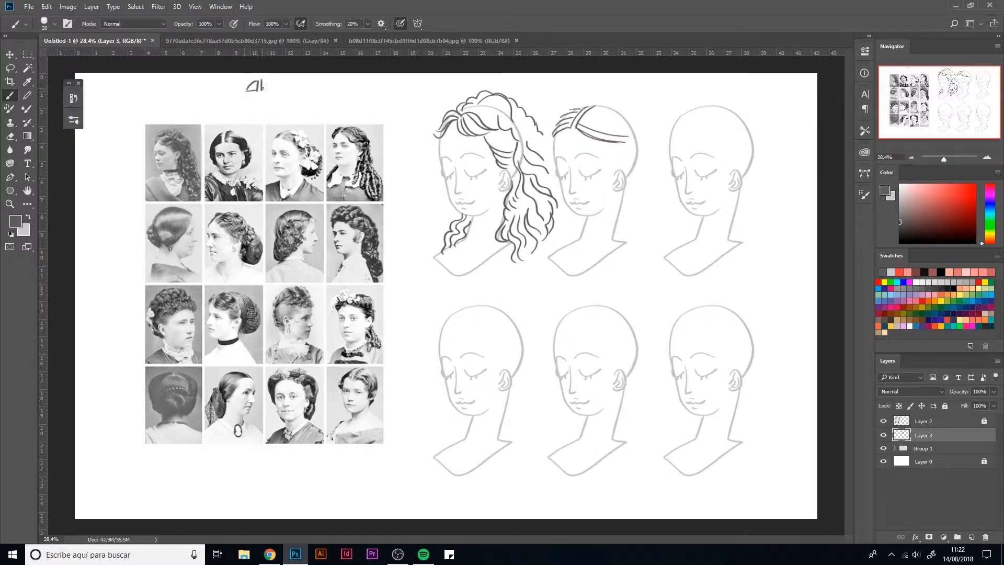
pyautogui.moveTo(262, 87); pyautogui.dragTo(276, 93)
pyautogui.moveTo(605, 105); pyautogui.dragTo(629, 124)
pyautogui.moveTo(633, 202)
pyautogui.mouseDown()
pyautogui.moveTo(650, 192)
pyautogui.moveTo(645, 162)
pyautogui.moveTo(643, 179)
pyautogui.mouseUp()
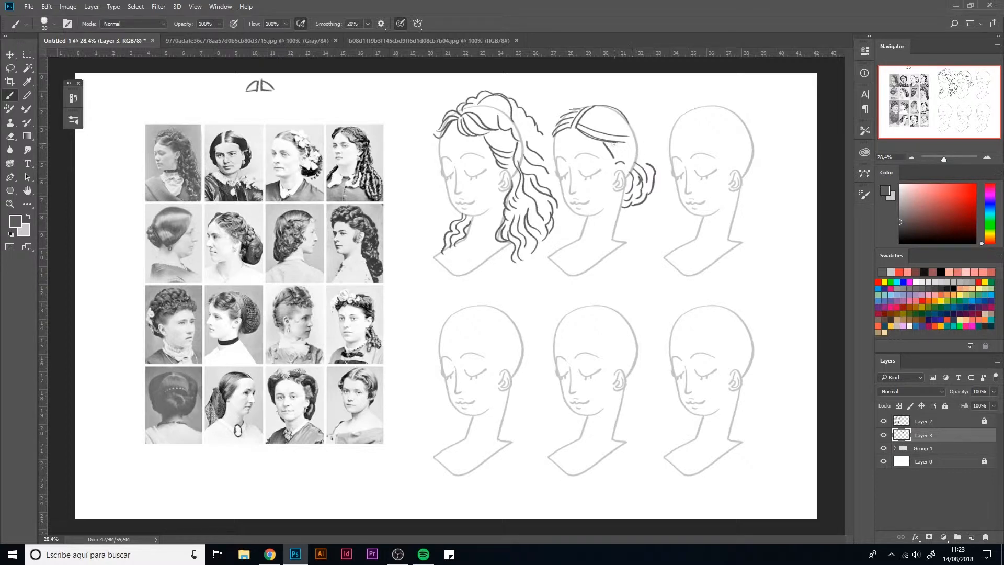
pyautogui.moveTo(614, 144)
pyautogui.mouseDown()
pyautogui.moveTo(634, 162)
pyautogui.moveTo(649, 160)
pyautogui.mouseUp()
pyautogui.moveTo(557, 132); pyautogui.dragTo(553, 157)
pyautogui.moveTo(627, 111); pyautogui.dragTo(650, 157)
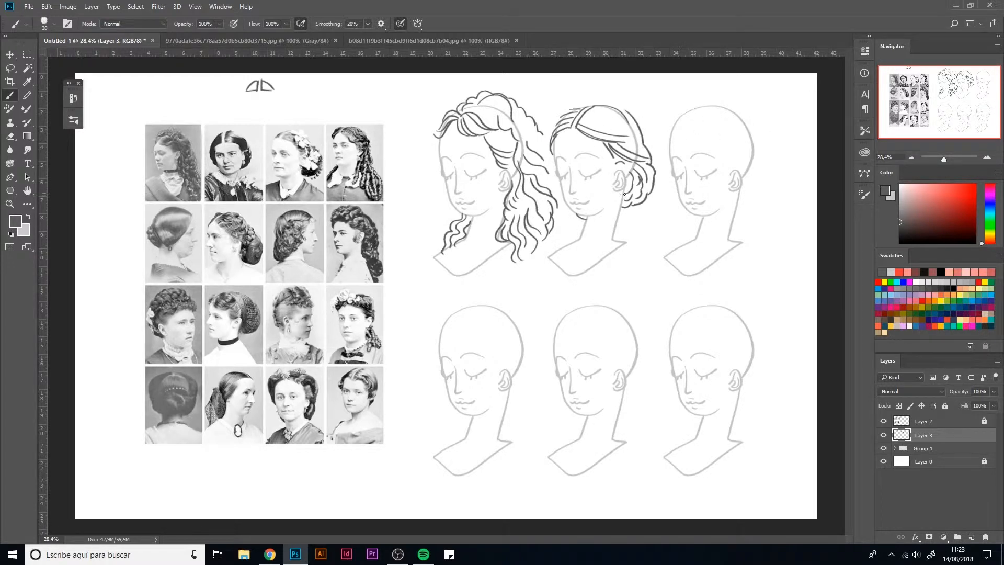
# Draw wavy front hair swept back from the forehead and a hairband line behind it on the upper-right head
pyautogui.moveTo(689, 128)
pyautogui.mouseDown()
pyautogui.moveTo(747, 139)
pyautogui.moveTo(716, 130)
pyautogui.moveTo(742, 132)
pyautogui.mouseUp()
pyautogui.moveTo(676, 120)
pyautogui.mouseDown()
pyautogui.moveTo(690, 116)
pyautogui.moveTo(742, 150)
pyautogui.moveTo(734, 140)
pyautogui.moveTo(737, 172)
pyautogui.moveTo(752, 157)
pyautogui.mouseUp()
pyautogui.moveTo(720, 101)
pyautogui.mouseDown()
pyautogui.moveTo(751, 132)
pyautogui.moveTo(754, 160)
pyautogui.mouseUp()
pyautogui.moveTo(758, 136); pyautogui.dragTo(754, 157)
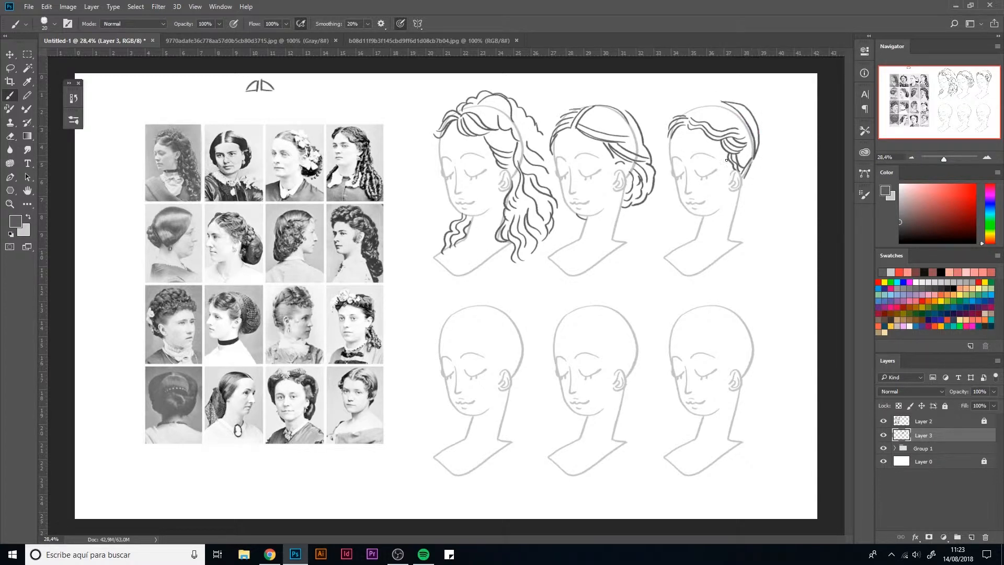
pyautogui.moveTo(666, 143)
pyautogui.mouseDown()
pyautogui.moveTo(697, 109)
pyautogui.moveTo(730, 126)
pyautogui.moveTo(692, 112)
pyautogui.moveTo(699, 105)
pyautogui.moveTo(744, 127)
pyautogui.moveTo(706, 123)
pyautogui.mouseUp()
pyautogui.moveTo(692, 119)
pyautogui.mouseDown()
pyautogui.moveTo(733, 128)
pyautogui.moveTo(700, 107)
pyautogui.moveTo(739, 114)
pyautogui.moveTo(702, 108)
pyautogui.moveTo(739, 114)
pyautogui.moveTo(727, 116)
pyautogui.moveTo(747, 119)
pyautogui.moveTo(741, 158)
pyautogui.mouseUp()
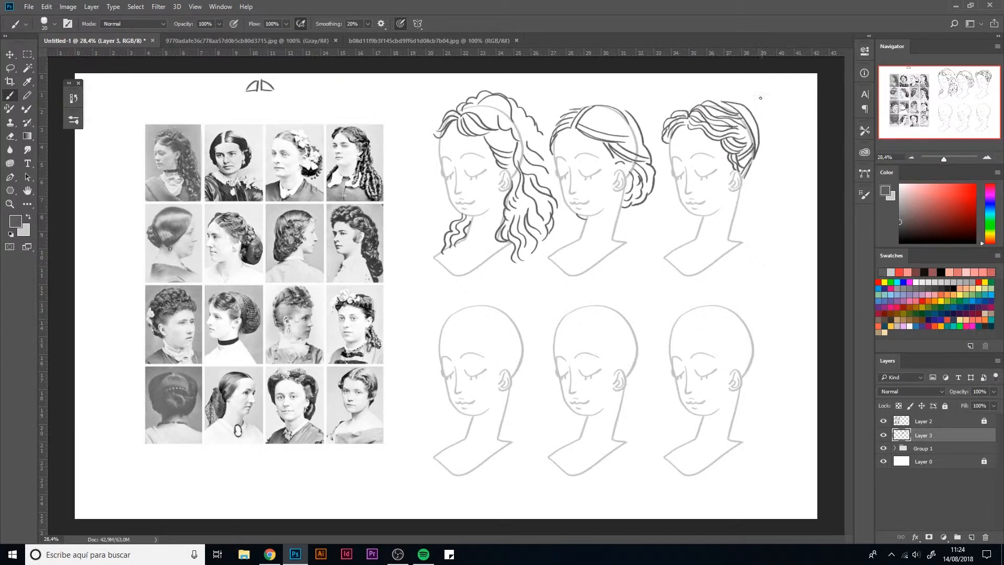
# Draw a rounded bun covered with a crisscross hairnet and loose nape curls on the upper-right head
pyautogui.moveTo(736, 103)
pyautogui.mouseDown()
pyautogui.moveTo(774, 119)
pyautogui.moveTo(783, 142)
pyautogui.mouseUp()
pyautogui.hotkey('ctrl', 'z')
pyautogui.moveTo(743, 102)
pyautogui.mouseDown()
pyautogui.moveTo(781, 126)
pyautogui.moveTo(781, 156)
pyautogui.moveTo(762, 179)
pyautogui.moveTo(743, 178)
pyautogui.moveTo(748, 169)
pyautogui.moveTo(757, 182)
pyautogui.moveTo(753, 166)
pyautogui.moveTo(761, 177)
pyautogui.moveTo(755, 158)
pyautogui.moveTo(766, 172)
pyautogui.moveTo(772, 149)
pyautogui.moveTo(755, 154)
pyautogui.moveTo(758, 146)
pyautogui.moveTo(780, 160)
pyautogui.moveTo(759, 132)
pyautogui.moveTo(779, 142)
pyautogui.moveTo(756, 124)
pyautogui.moveTo(782, 136)
pyautogui.moveTo(754, 116)
pyautogui.moveTo(779, 126)
pyautogui.moveTo(752, 113)
pyautogui.moveTo(775, 118)
pyautogui.mouseUp()
pyautogui.hotkey('ctrl', 'z')
pyautogui.hotkey('ctrl', 'z')
pyautogui.moveTo(744, 178)
pyautogui.mouseDown()
pyautogui.moveTo(765, 174)
pyautogui.moveTo(775, 155)
pyautogui.mouseUp()
pyautogui.moveTo(768, 160)
pyautogui.mouseDown()
pyautogui.moveTo(781, 142)
pyautogui.moveTo(758, 148)
pyautogui.moveTo(782, 133)
pyautogui.moveTo(759, 140)
pyautogui.moveTo(778, 125)
pyautogui.moveTo(754, 124)
pyautogui.moveTo(771, 111)
pyautogui.mouseUp()
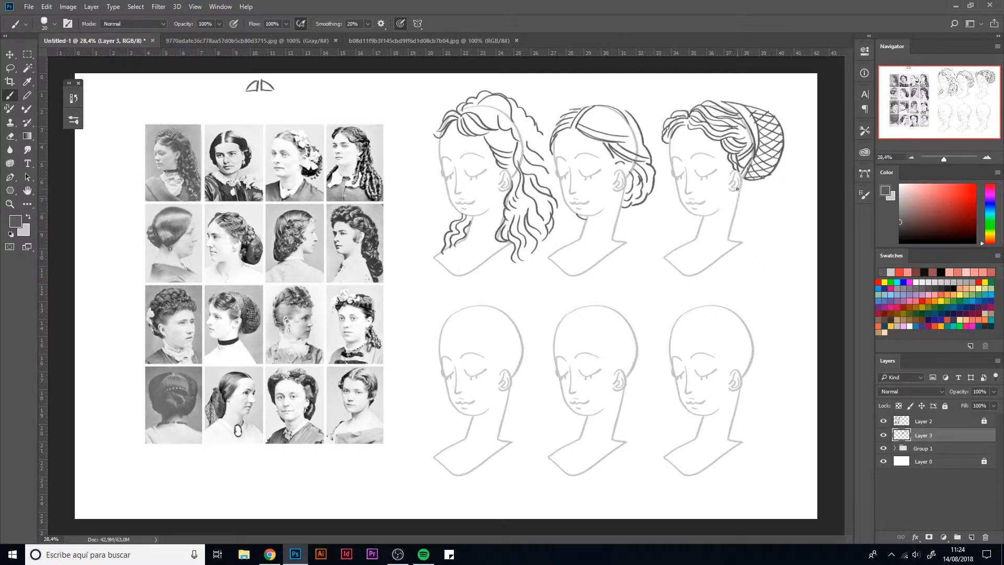
pyautogui.moveTo(737, 189)
pyautogui.mouseDown()
pyautogui.moveTo(739, 204)
pyautogui.moveTo(747, 184)
pyautogui.moveTo(739, 202)
pyautogui.mouseUp()
# Draw a curly updo on the lower-left head, with piled curls on the crown and strands swept back above the ear
pyautogui.moveTo(511, 402)
pyautogui.mouseDown()
pyautogui.moveTo(530, 362)
pyautogui.moveTo(527, 332)
pyautogui.moveTo(521, 362)
pyautogui.mouseUp()
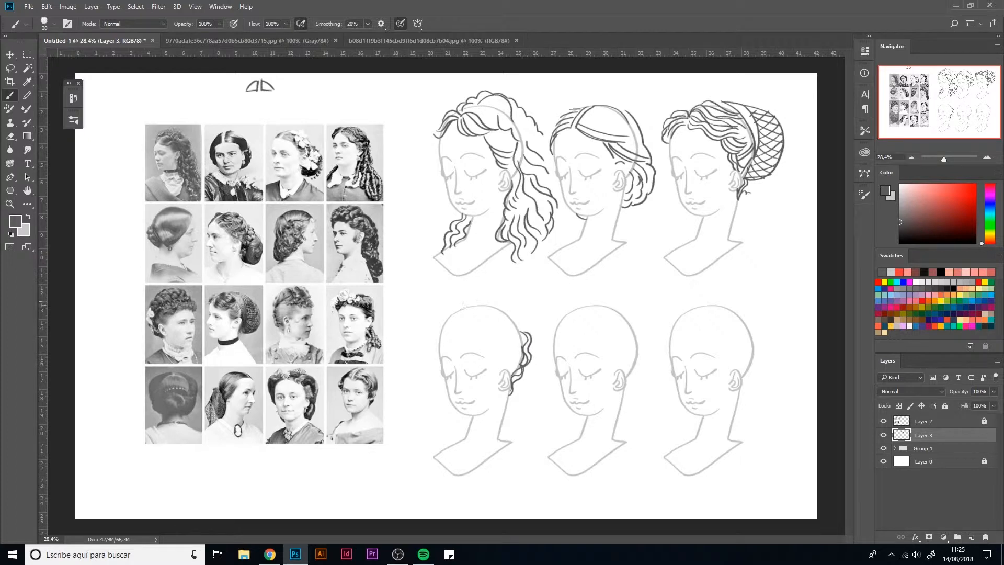
pyautogui.moveTo(461, 307)
pyautogui.mouseDown()
pyautogui.moveTo(466, 287)
pyautogui.moveTo(486, 305)
pyautogui.moveTo(454, 315)
pyautogui.moveTo(450, 301)
pyautogui.moveTo(466, 311)
pyautogui.moveTo(492, 298)
pyautogui.moveTo(476, 288)
pyautogui.moveTo(514, 293)
pyautogui.moveTo(437, 328)
pyautogui.moveTo(446, 319)
pyautogui.moveTo(438, 313)
pyautogui.moveTo(466, 323)
pyautogui.moveTo(489, 299)
pyautogui.moveTo(490, 308)
pyautogui.moveTo(493, 292)
pyautogui.moveTo(489, 310)
pyautogui.moveTo(513, 314)
pyautogui.moveTo(520, 298)
pyautogui.moveTo(528, 310)
pyautogui.moveTo(522, 332)
pyautogui.moveTo(520, 297)
pyautogui.moveTo(523, 329)
pyautogui.moveTo(519, 313)
pyautogui.moveTo(520, 328)
pyautogui.moveTo(493, 310)
pyautogui.moveTo(513, 319)
pyautogui.moveTo(487, 346)
pyautogui.moveTo(502, 350)
pyautogui.moveTo(497, 364)
pyautogui.moveTo(516, 359)
pyautogui.moveTo(490, 377)
pyautogui.mouseUp()
pyautogui.hotkey('ctrl', 'alt', 'z')
pyautogui.hotkey('ctrl', 'alt', 'z')
pyautogui.hotkey('ctrl', 'alt', 'z')
pyautogui.moveTo(512, 327); pyautogui.dragTo(479, 338)
pyautogui.moveTo(510, 314)
pyautogui.mouseDown()
pyautogui.moveTo(480, 334)
pyautogui.moveTo(493, 317)
pyautogui.moveTo(475, 325)
pyautogui.moveTo(484, 312)
pyautogui.moveTo(467, 323)
pyautogui.mouseUp()
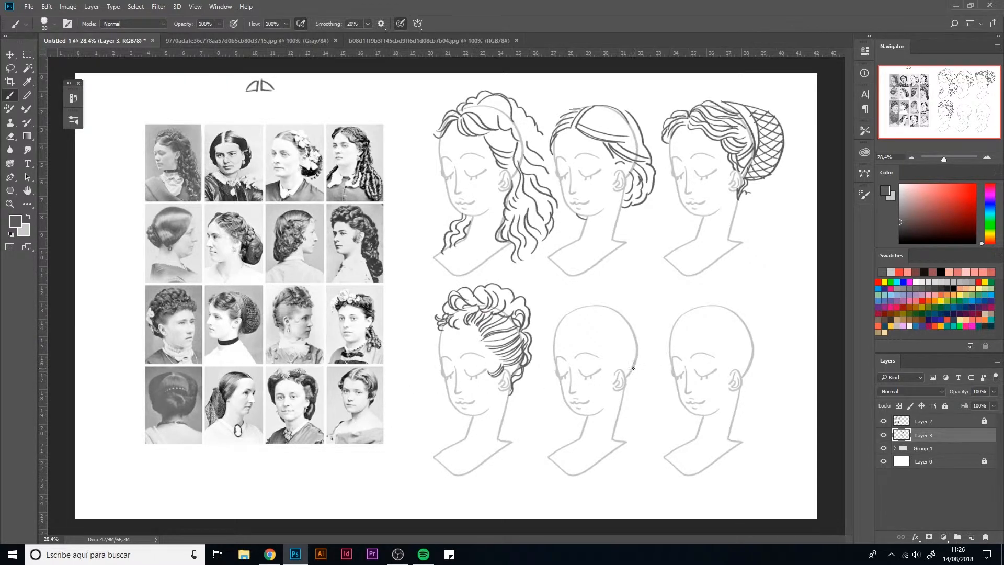
# Draw smooth centre-parted hair on the lower-middle head, gathered behind the ear into a long tied tail with strands reaching the shoulders
pyautogui.moveTo(633, 368); pyautogui.dragTo(617, 471)
pyautogui.moveTo(629, 376)
pyautogui.mouseDown()
pyautogui.moveTo(602, 449)
pyautogui.moveTo(617, 442)
pyautogui.moveTo(618, 470)
pyautogui.moveTo(637, 455)
pyautogui.moveTo(639, 352)
pyautogui.moveTo(653, 403)
pyautogui.moveTo(640, 425)
pyautogui.moveTo(633, 418)
pyautogui.moveTo(654, 405)
pyautogui.mouseUp()
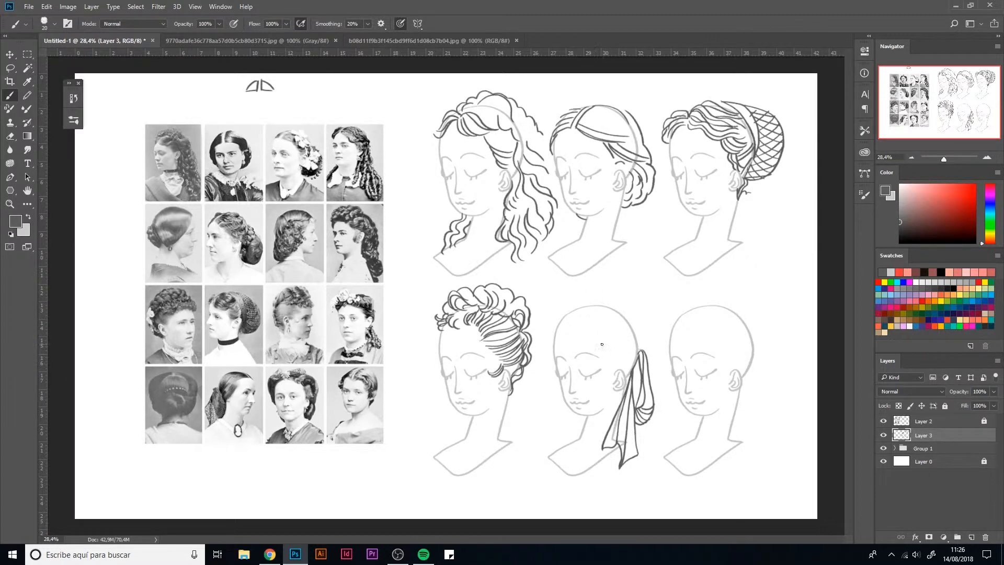
pyautogui.moveTo(599, 343); pyautogui.dragTo(630, 367)
pyautogui.moveTo(597, 332)
pyautogui.mouseDown()
pyautogui.moveTo(635, 349)
pyautogui.moveTo(618, 334)
pyautogui.mouseUp()
pyautogui.moveTo(596, 328)
pyautogui.mouseDown()
pyautogui.moveTo(616, 329)
pyautogui.moveTo(594, 327)
pyautogui.moveTo(601, 308)
pyautogui.moveTo(612, 309)
pyautogui.moveTo(636, 350)
pyautogui.mouseUp()
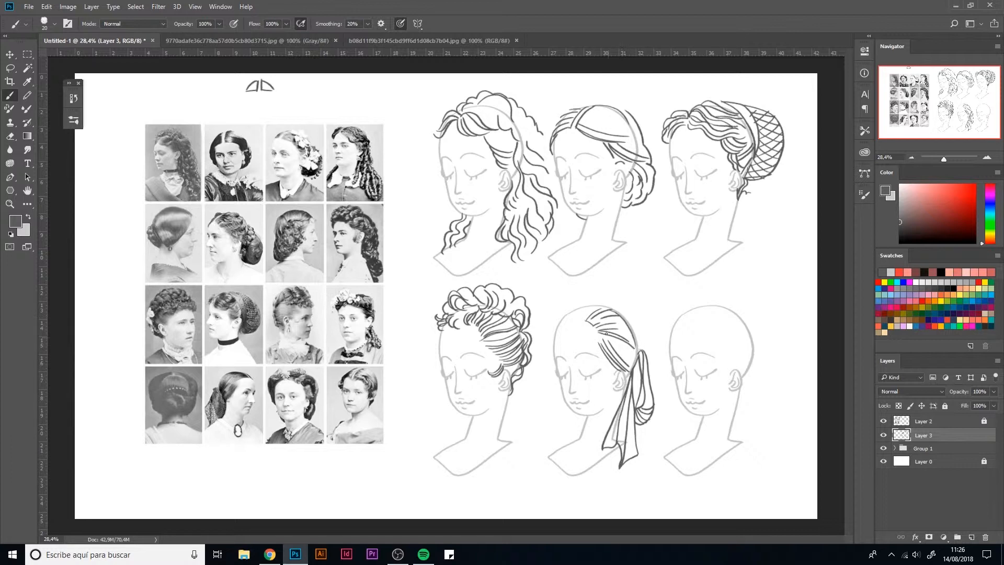
pyautogui.moveTo(572, 317)
pyautogui.mouseDown()
pyautogui.moveTo(597, 304)
pyautogui.moveTo(555, 330)
pyautogui.moveTo(589, 306)
pyautogui.moveTo(552, 353)
pyautogui.mouseUp()
pyautogui.moveTo(585, 414)
pyautogui.mouseDown()
pyautogui.moveTo(564, 444)
pyautogui.moveTo(577, 449)
pyautogui.moveTo(587, 416)
pyautogui.mouseUp()
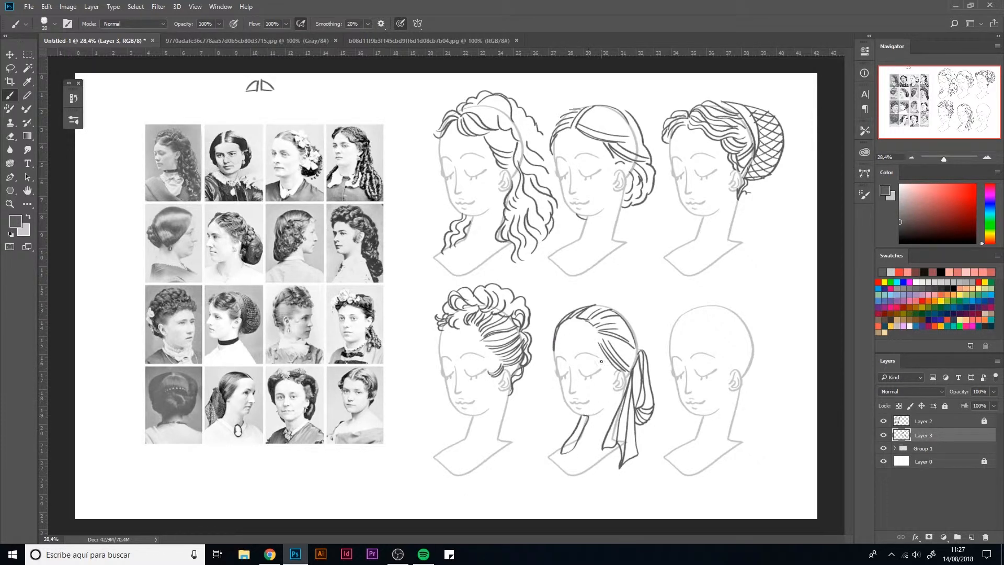
pyautogui.moveTo(619, 348); pyautogui.dragTo(637, 357)
# Draw a raised curly crown and wavy strands sweeping back over the ear on the lower-right head
pyautogui.moveTo(707, 290)
pyautogui.mouseDown()
pyautogui.moveTo(680, 304)
pyautogui.moveTo(690, 323)
pyautogui.moveTo(696, 302)
pyautogui.moveTo(696, 326)
pyautogui.moveTo(714, 294)
pyautogui.moveTo(699, 321)
pyautogui.moveTo(719, 308)
pyautogui.moveTo(710, 292)
pyautogui.moveTo(698, 317)
pyautogui.moveTo(702, 294)
pyautogui.moveTo(671, 306)
pyautogui.moveTo(669, 320)
pyautogui.moveTo(685, 324)
pyautogui.moveTo(674, 288)
pyautogui.moveTo(704, 285)
pyautogui.mouseUp()
pyautogui.moveTo(702, 325)
pyautogui.mouseDown()
pyautogui.moveTo(717, 336)
pyautogui.moveTo(730, 327)
pyautogui.moveTo(719, 321)
pyautogui.moveTo(738, 325)
pyautogui.moveTo(730, 354)
pyautogui.moveTo(751, 356)
pyautogui.mouseUp()
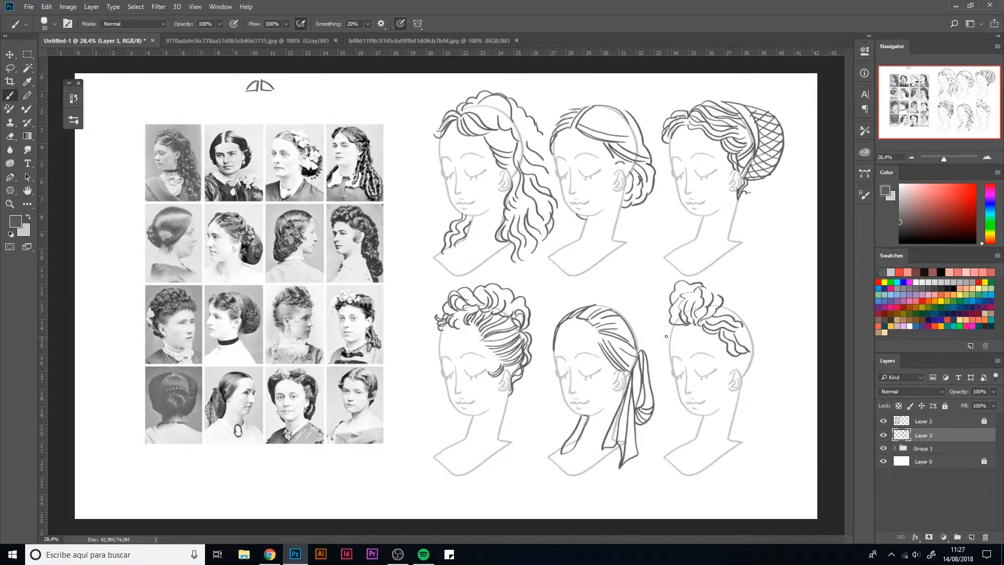
pyautogui.moveTo(671, 320)
pyautogui.mouseDown()
pyautogui.moveTo(667, 357)
pyautogui.moveTo(664, 340)
pyautogui.moveTo(737, 368)
pyautogui.mouseUp()
pyautogui.moveTo(713, 335); pyautogui.dragTo(742, 369)
pyautogui.moveTo(702, 289)
pyautogui.mouseDown()
pyautogui.moveTo(717, 285)
pyautogui.moveTo(733, 300)
pyautogui.mouseUp()
pyautogui.moveTo(733, 296)
pyautogui.mouseDown()
pyautogui.moveTo(740, 320)
pyautogui.moveTo(745, 311)
pyautogui.moveTo(761, 344)
pyautogui.mouseUp()
# Draw long wavy curls falling behind the neck and small curls over the front shoulder of the lower-right head
pyautogui.moveTo(733, 304)
pyautogui.mouseDown()
pyautogui.moveTo(757, 339)
pyautogui.moveTo(753, 368)
pyautogui.moveTo(772, 388)
pyautogui.mouseUp()
pyautogui.moveTo(751, 348)
pyautogui.mouseDown()
pyautogui.moveTo(764, 386)
pyautogui.moveTo(741, 390)
pyautogui.moveTo(735, 421)
pyautogui.mouseUp()
pyautogui.moveTo(743, 369); pyautogui.dragTo(743, 438)
pyautogui.moveTo(666, 453)
pyautogui.mouseDown()
pyautogui.moveTo(701, 414)
pyautogui.moveTo(748, 448)
pyautogui.mouseUp()
pyautogui.moveTo(745, 384)
pyautogui.mouseDown()
pyautogui.moveTo(754, 442)
pyautogui.moveTo(746, 452)
pyautogui.moveTo(759, 457)
pyautogui.moveTo(744, 431)
pyautogui.moveTo(749, 386)
pyautogui.moveTo(761, 394)
pyautogui.moveTo(759, 441)
pyautogui.moveTo(779, 448)
pyautogui.moveTo(781, 437)
pyautogui.moveTo(768, 480)
pyautogui.moveTo(785, 473)
pyautogui.moveTo(790, 446)
pyautogui.moveTo(774, 396)
pyautogui.mouseUp()
pyautogui.hotkey('ctrl', 'alt', 'z')
pyautogui.hotkey('ctrl', 'alt', 'z')
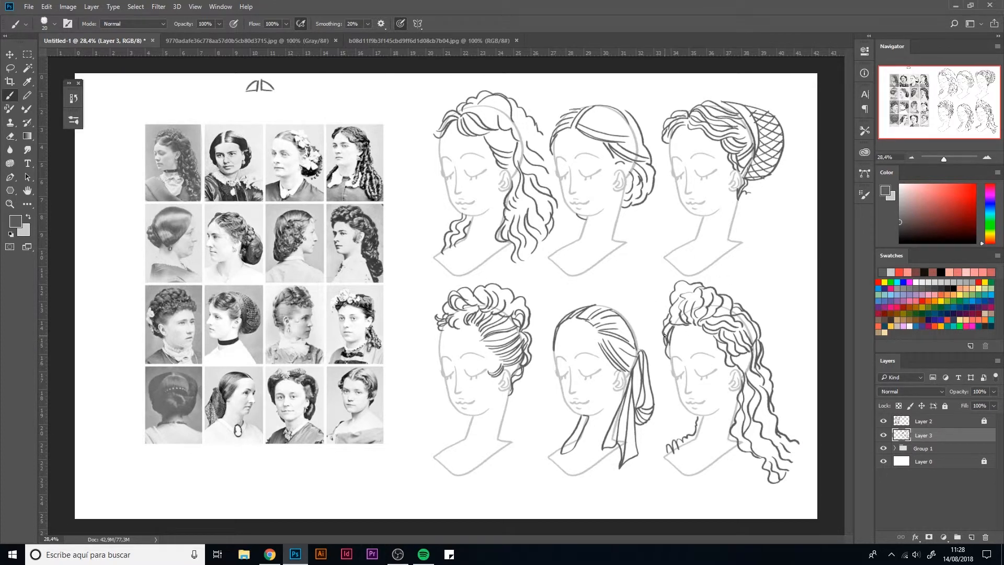
# Erase the small parting diagram and handwrite "- CURLS / straight HAIR" above the reference portraits
pyautogui.press('e')
pyautogui.moveTo(249, 85); pyautogui.dragTo(275, 86)
pyautogui.press('b')
pyautogui.moveTo(157, 93)
pyautogui.mouseDown()
pyautogui.moveTo(237, 100)
pyautogui.moveTo(266, 85)
pyautogui.moveTo(276, 103)
pyautogui.moveTo(297, 98)
pyautogui.moveTo(303, 81)
pyautogui.moveTo(322, 99)
pyautogui.moveTo(366, 96)
pyautogui.moveTo(270, 107)
pyautogui.moveTo(291, 111)
pyautogui.mouseUp()
# Add an arrow from the circled word "HAIR" and handwrite "BUNS" beside it
pyautogui.moveTo(370, 89); pyautogui.dragTo(388, 93)
pyautogui.moveTo(402, 78)
pyautogui.mouseDown()
pyautogui.moveTo(406, 92)
pyautogui.moveTo(420, 92)
pyautogui.mouseUp()
pyautogui.moveTo(414, 89); pyautogui.dragTo(404, 93)
pyautogui.press('e')
pyautogui.press('b')
pyautogui.moveTo(404, 82)
pyautogui.mouseDown()
pyautogui.moveTo(405, 93)
pyautogui.moveTo(423, 82)
pyautogui.mouseUp()
pyautogui.moveTo(426, 91)
pyautogui.mouseDown()
pyautogui.moveTo(429, 80)
pyautogui.moveTo(441, 89)
pyautogui.mouseUp()
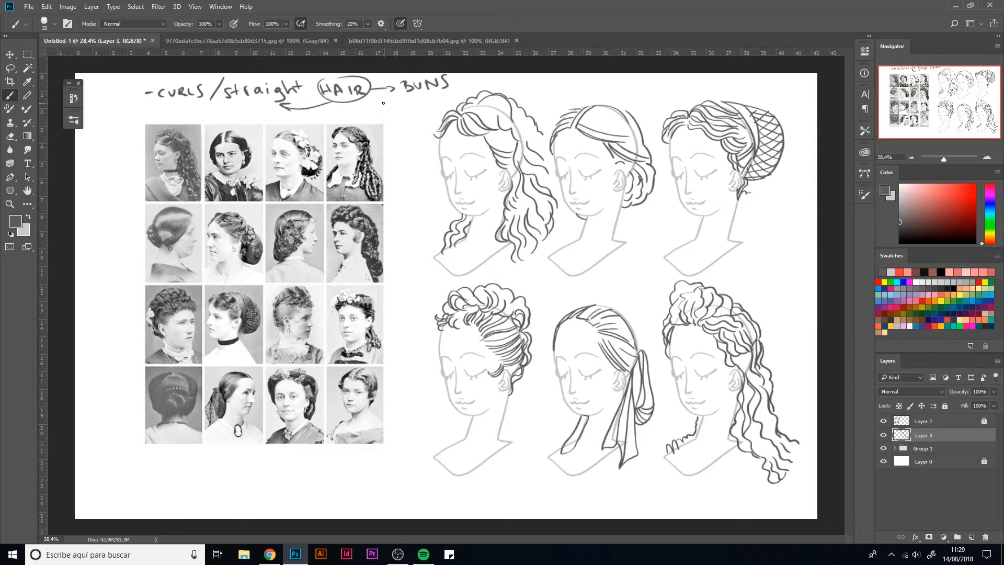
pyautogui.moveTo(379, 103); pyautogui.dragTo(385, 114)
pyautogui.moveTo(386, 114); pyautogui.dragTo(393, 109)
pyautogui.moveTo(400, 103); pyautogui.dragTo(401, 113)
pyautogui.moveTo(413, 104)
pyautogui.mouseDown()
pyautogui.moveTo(392, 130)
pyautogui.moveTo(381, 111)
pyautogui.mouseUp()
pyautogui.press('e')
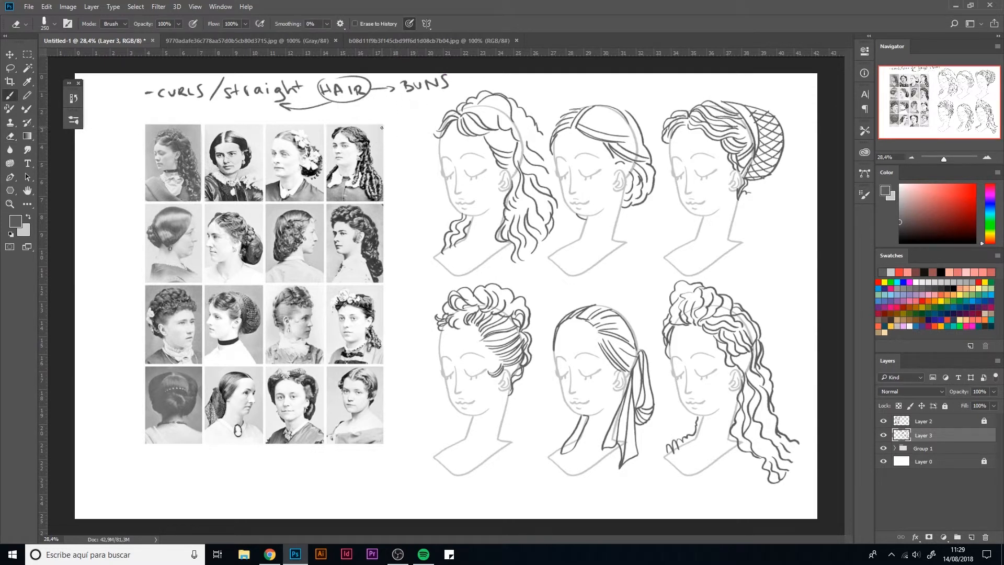
pyautogui.press('b')
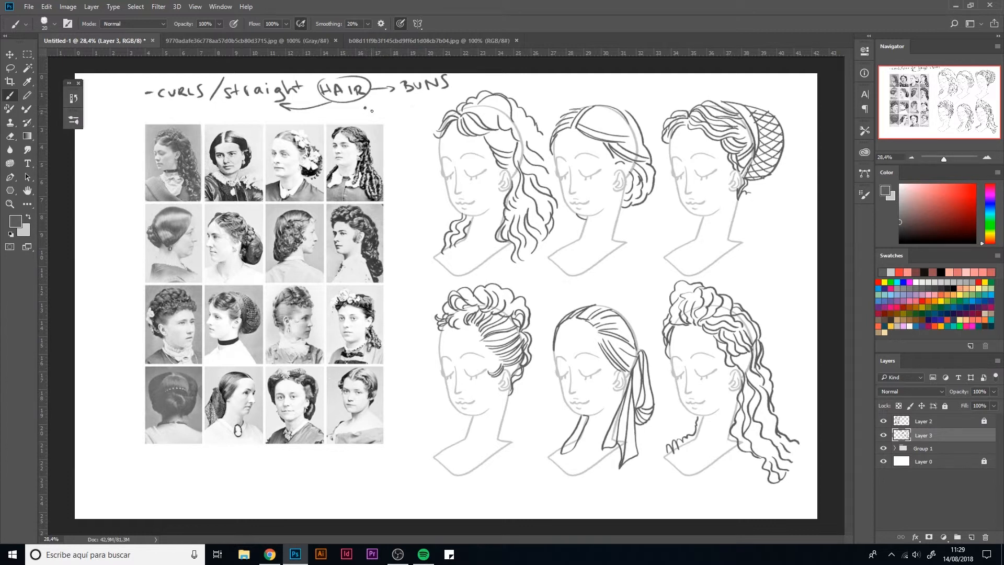
# Handwrite the note "Flowers & pearls" beneath the word "BUNS"
pyautogui.moveTo(373, 105); pyautogui.dragTo(372, 116)
pyautogui.moveTo(373, 105)
pyautogui.mouseDown()
pyautogui.moveTo(384, 103)
pyautogui.moveTo(387, 114)
pyautogui.moveTo(407, 105)
pyautogui.mouseUp()
pyautogui.moveTo(408, 105); pyautogui.dragTo(423, 99)
pyautogui.moveTo(427, 97); pyautogui.dragTo(394, 146)
pyautogui.moveTo(398, 138); pyautogui.dragTo(414, 132)
pyautogui.moveTo(415, 134); pyautogui.dragTo(422, 136)
pyautogui.moveTo(427, 127); pyautogui.dragTo(423, 137)
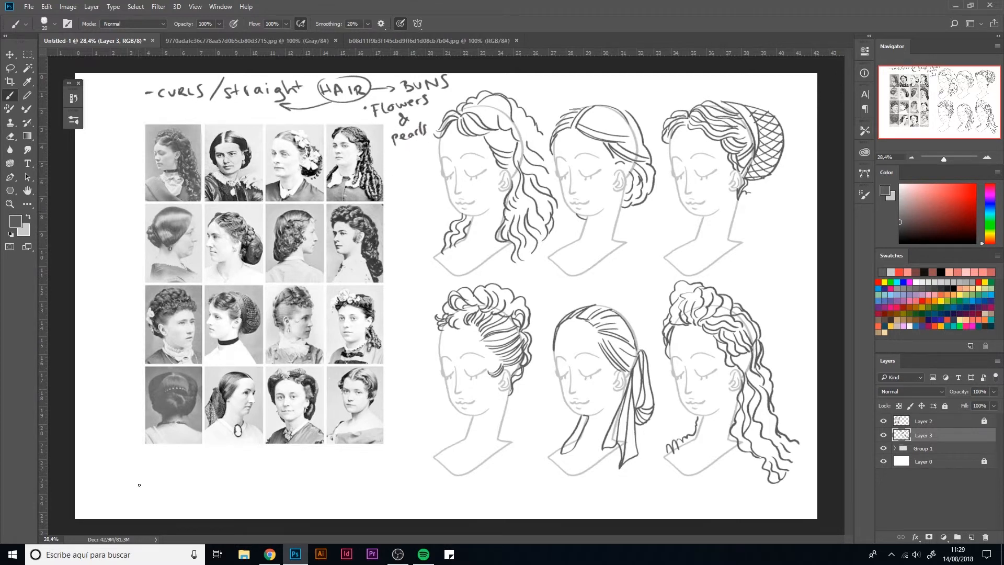
# Handwrite the list items "- big earrings" and "- necklaces" below the reference portraits
pyautogui.moveTo(130, 476); pyautogui.dragTo(140, 476)
pyautogui.moveTo(151, 467); pyautogui.dragTo(166, 482)
pyautogui.moveTo(178, 472)
pyautogui.mouseDown()
pyautogui.moveTo(173, 487)
pyautogui.moveTo(191, 474)
pyautogui.mouseUp()
pyautogui.moveTo(207, 467)
pyautogui.mouseDown()
pyautogui.moveTo(234, 466)
pyautogui.moveTo(243, 480)
pyautogui.moveTo(248, 471)
pyautogui.mouseUp()
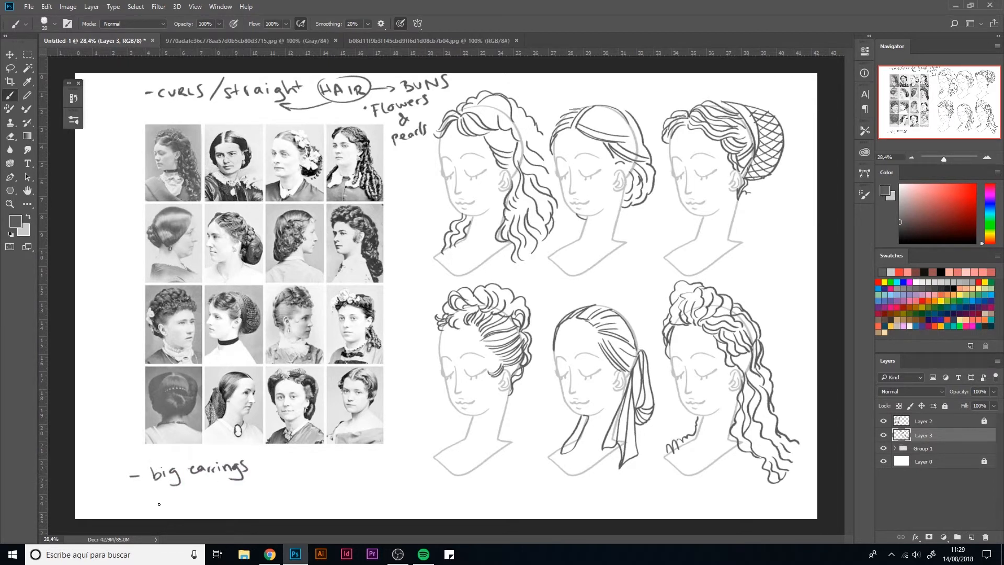
pyautogui.moveTo(133, 501); pyautogui.dragTo(244, 497)
# Draw an upward arrow beside the portraits, lower the brush smoothing to 9%, and handwrite "look 4 some refs" vertically above the arrow
pyautogui.moveTo(107, 442); pyautogui.dragTo(111, 383)
pyautogui.moveTo(101, 391); pyautogui.dragTo(114, 390)
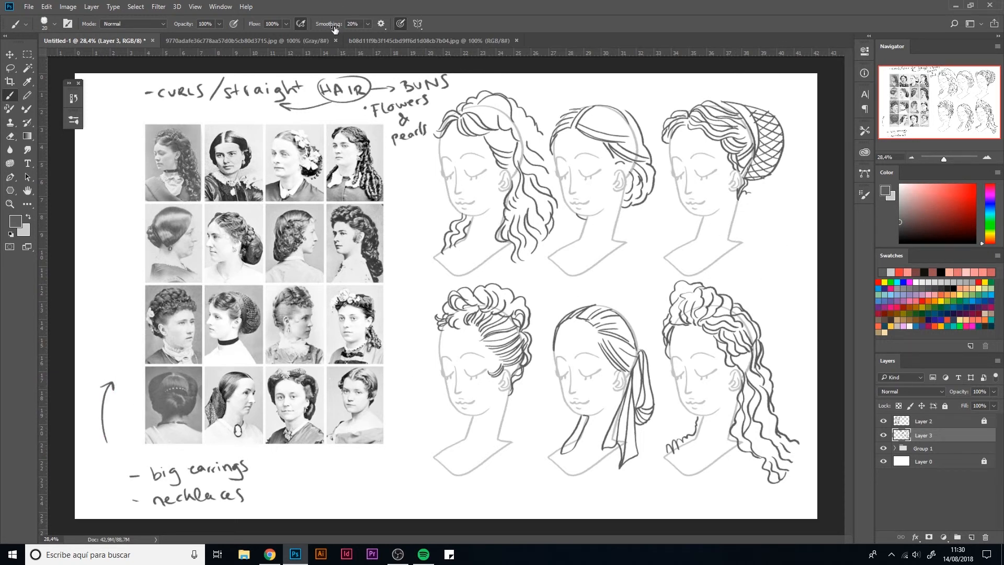
pyautogui.moveTo(338, 27); pyautogui.dragTo(329, 28)
pyautogui.moveTo(116, 373); pyautogui.dragTo(117, 225)
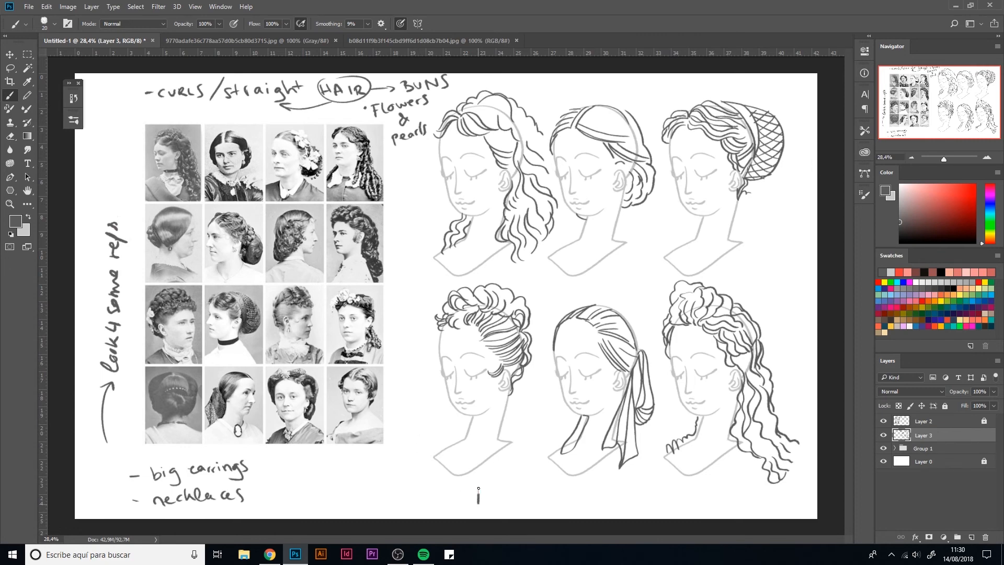
# Draw an upward arrow and a smiley face below the bottom row of heads
pyautogui.click(510, 484)
pyautogui.click(523, 482)
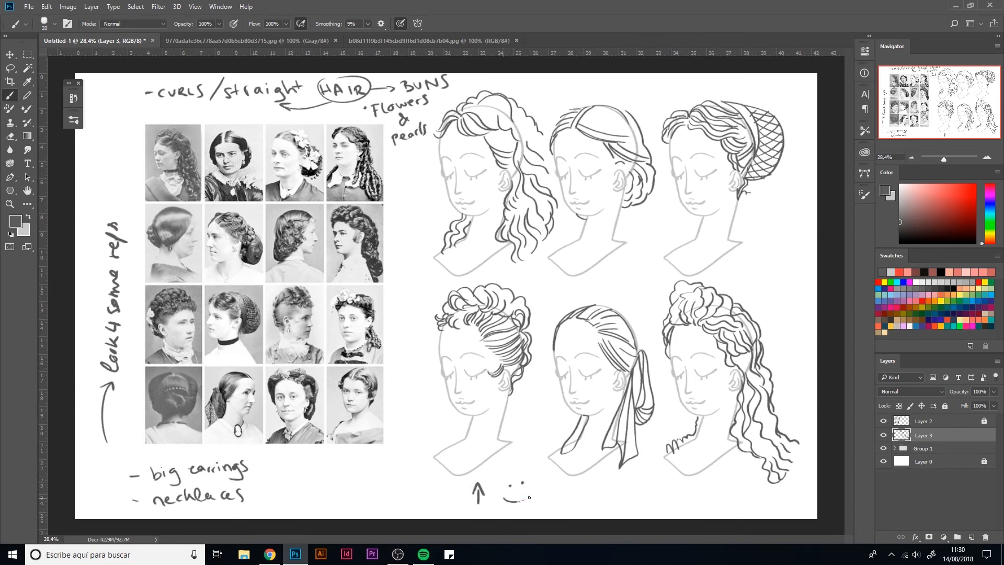